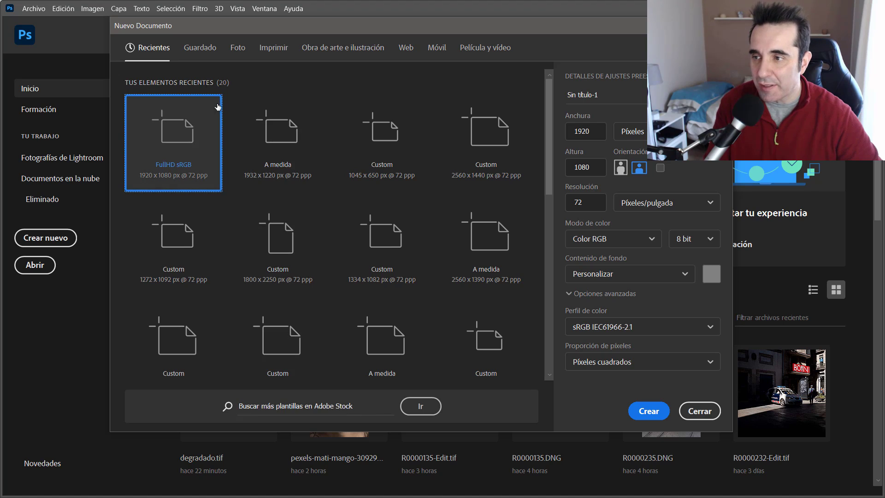
Step: Create a 1920 × 1080 px document from the saved FullHD sRGB preset and reset the colours to black and white
left_click(199, 48)
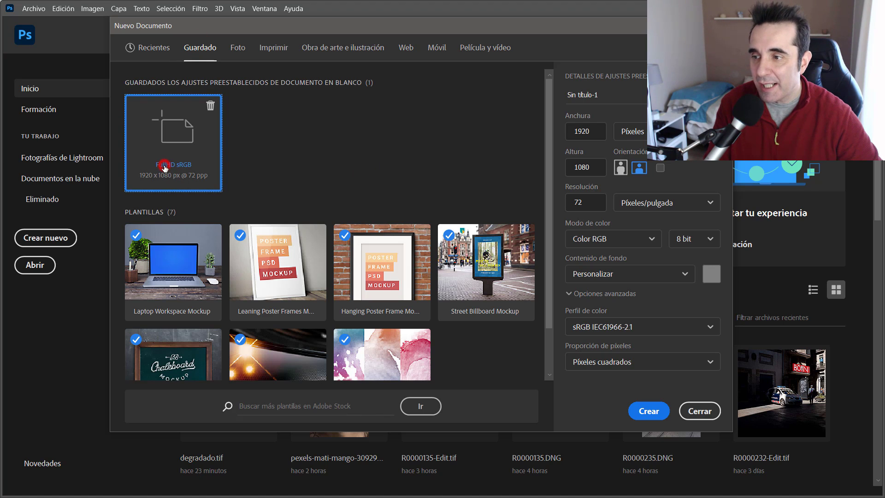
left_click(585, 132)
left_click(596, 170)
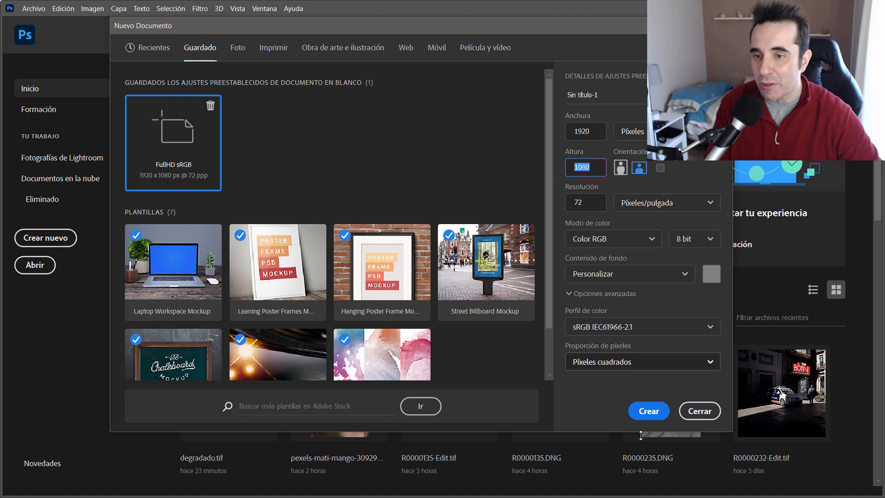
left_click(650, 411)
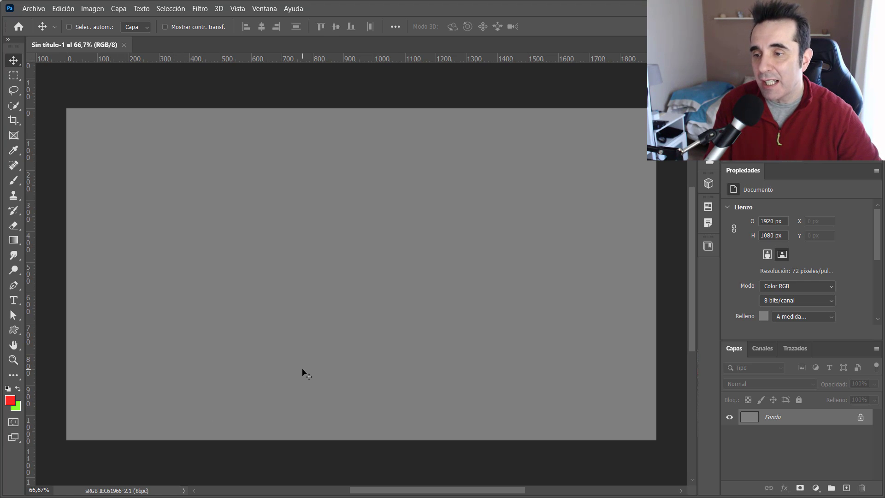
left_click(8, 389)
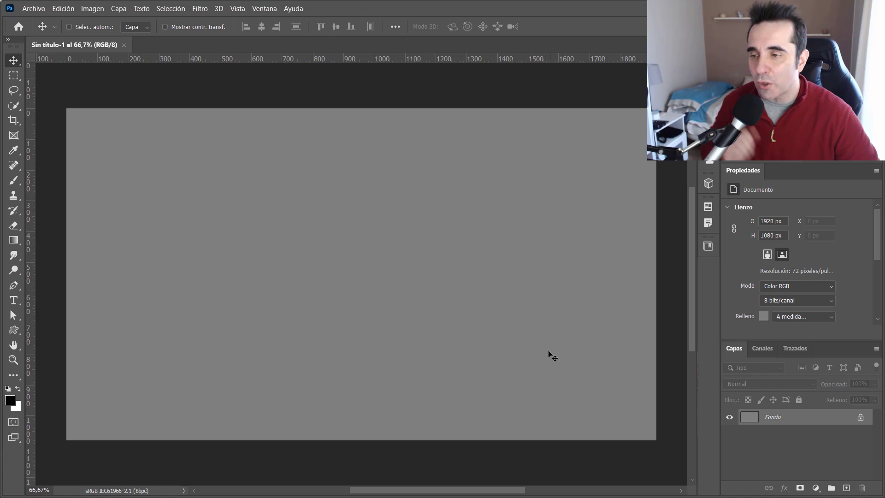
Step: Try a horizontal black-to-white gradient across the whole canvas with the Gradient tool, and undo it
left_click(13, 239)
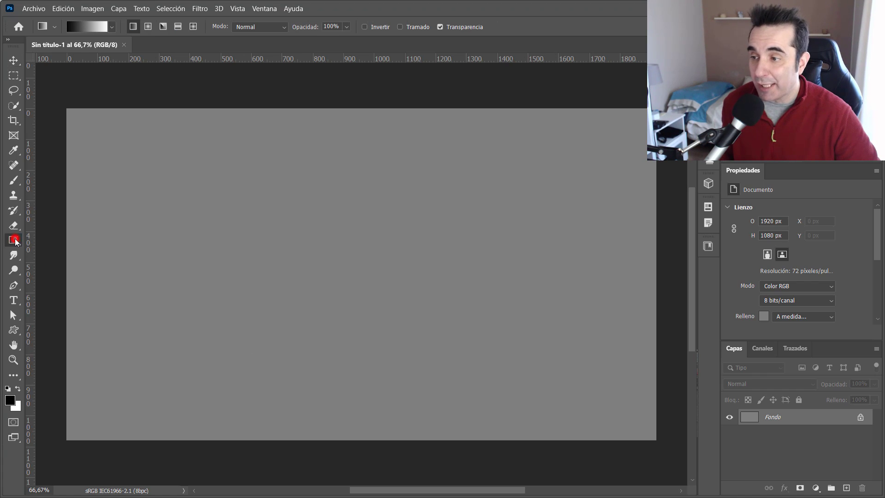
left_click_drag(66, 259, 648, 282)
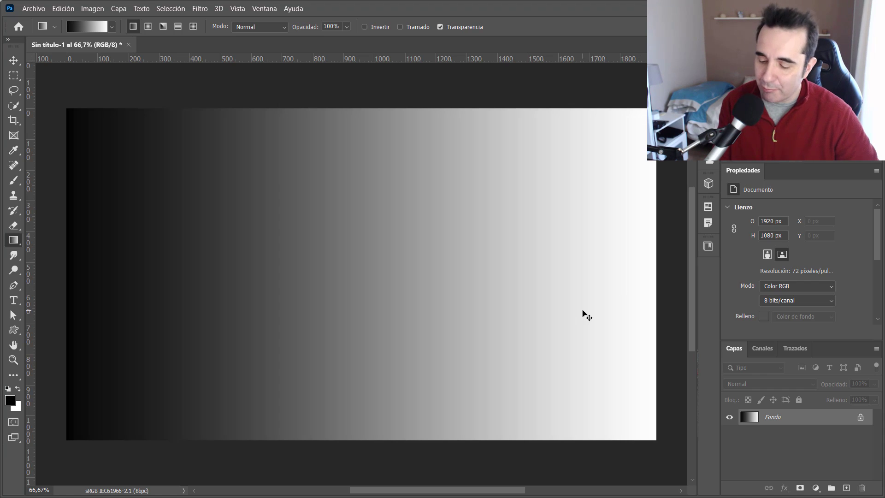
key("ctrl+z")
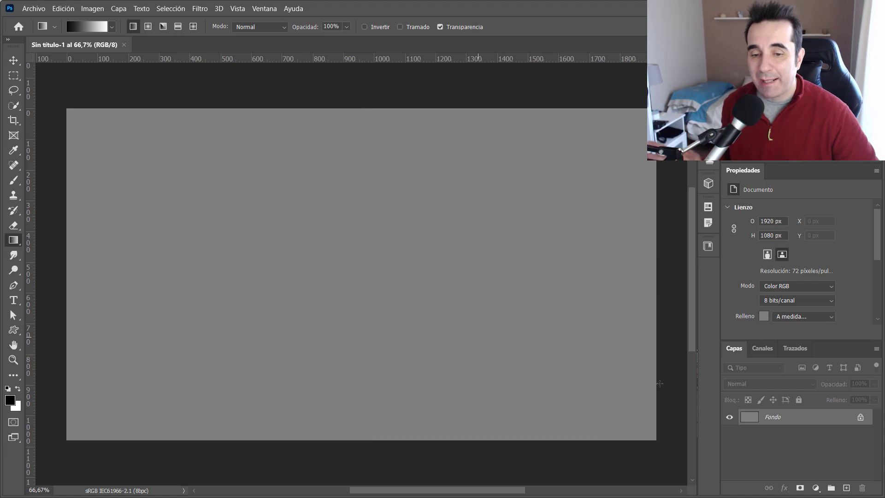
Step: Add a gradient fill layer above the background using the first black-to-white gradient preset
left_click(815, 487)
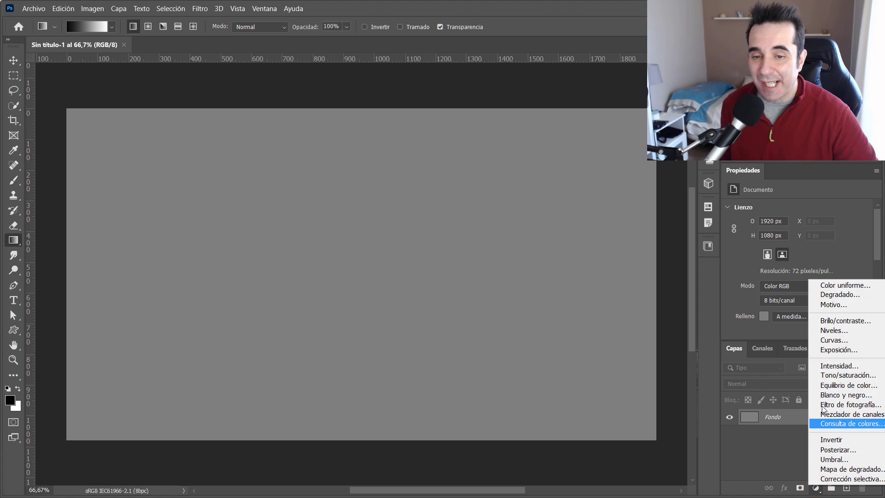
left_click(836, 294)
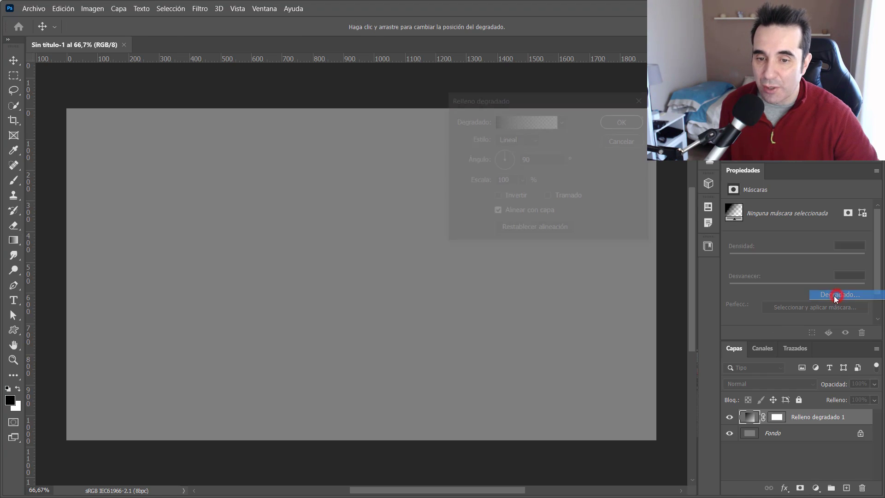
mouse_move(563, 101)
left_mouse_down()
mouse_move(514, 95)
mouse_move(556, 109)
mouse_move(555, 98)
left_mouse_up()
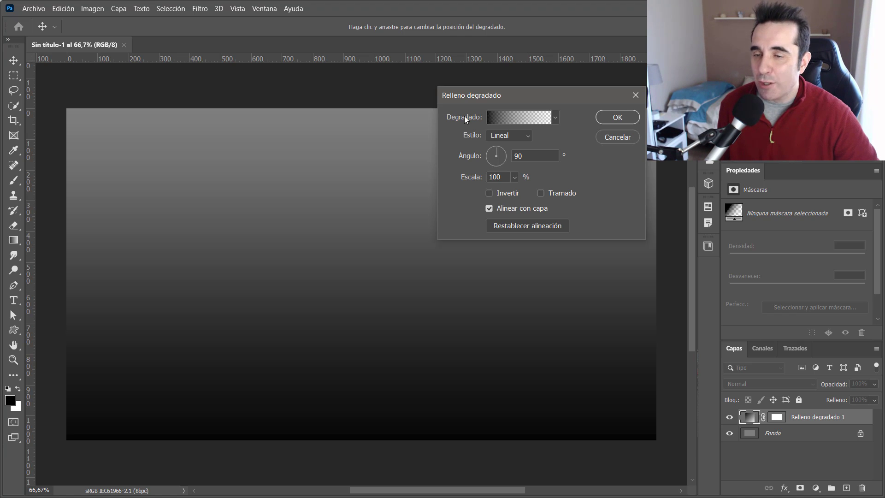
left_click(557, 120)
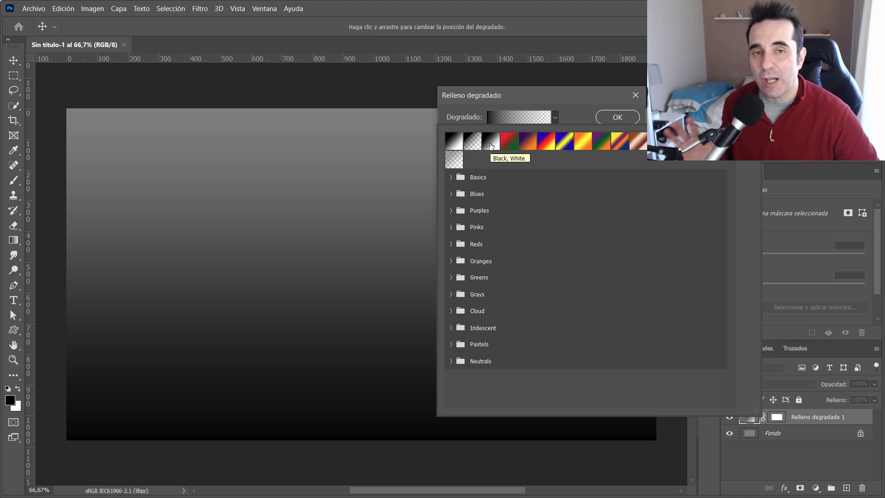
left_click(455, 143)
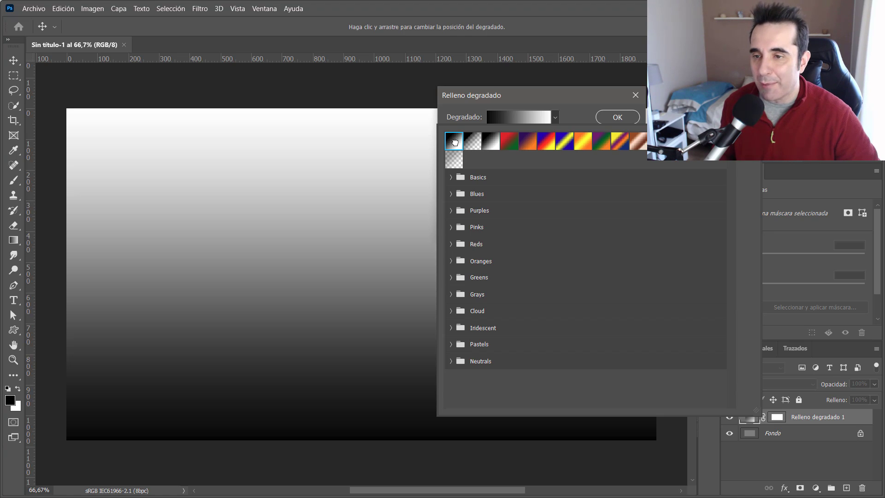
double_click(454, 142)
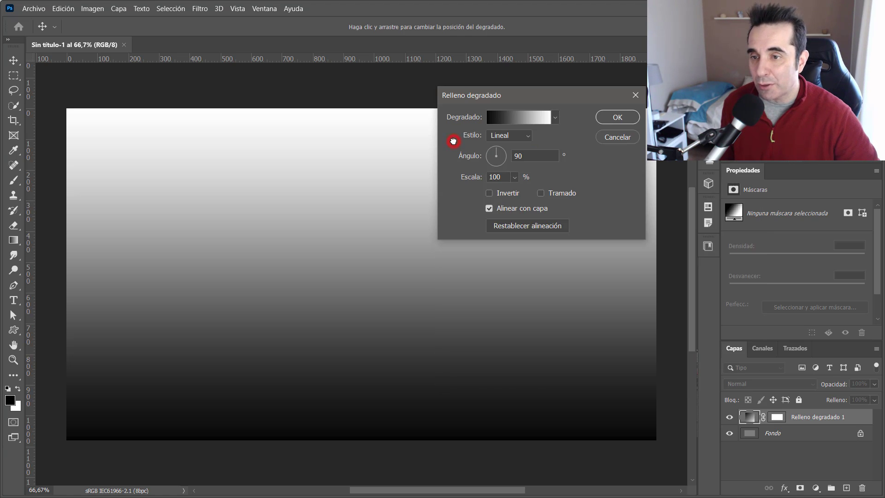
Step: Keep the gradient fill's style as Lineal and set its angle to 0°
left_click(525, 136)
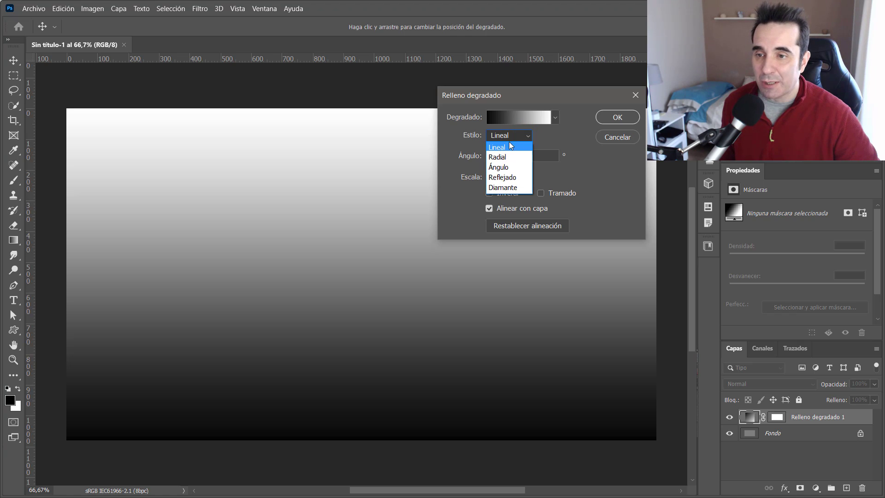
left_click(505, 149)
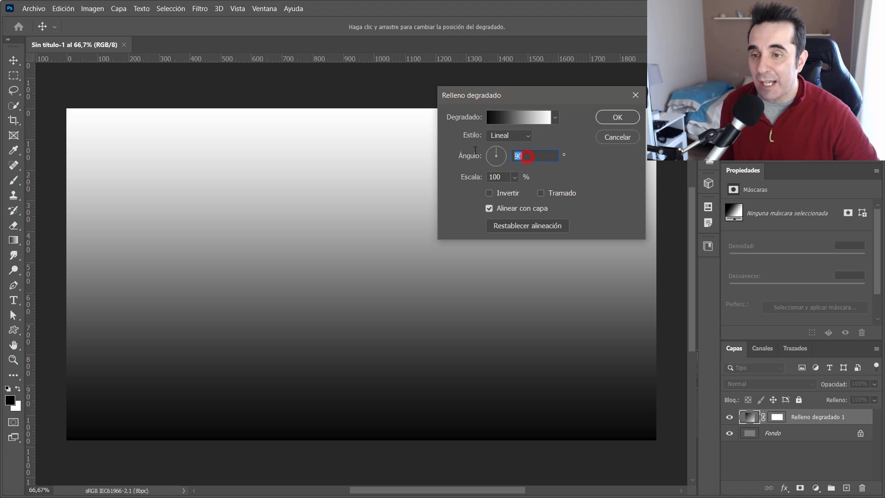
type("0")
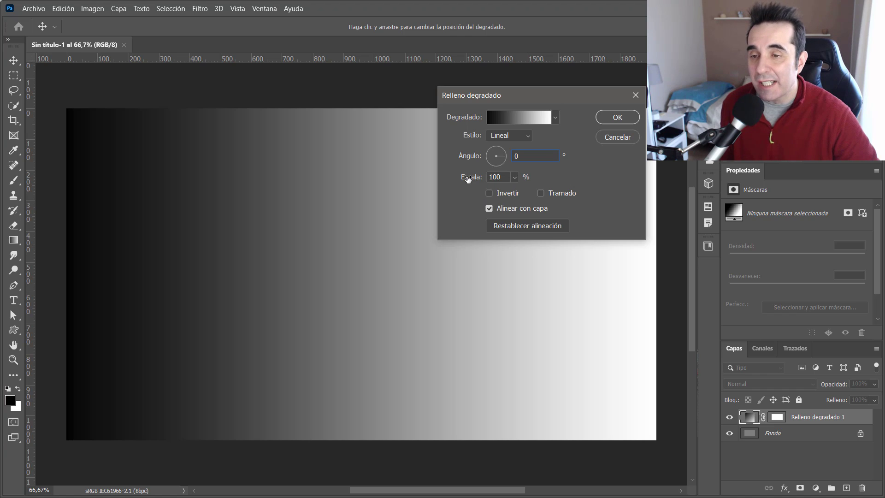
Step: Test the gradient fill's scale at 159% and 50%, and restore it to 100%
left_click_drag(474, 183, 507, 181)
key("shift+Tab")
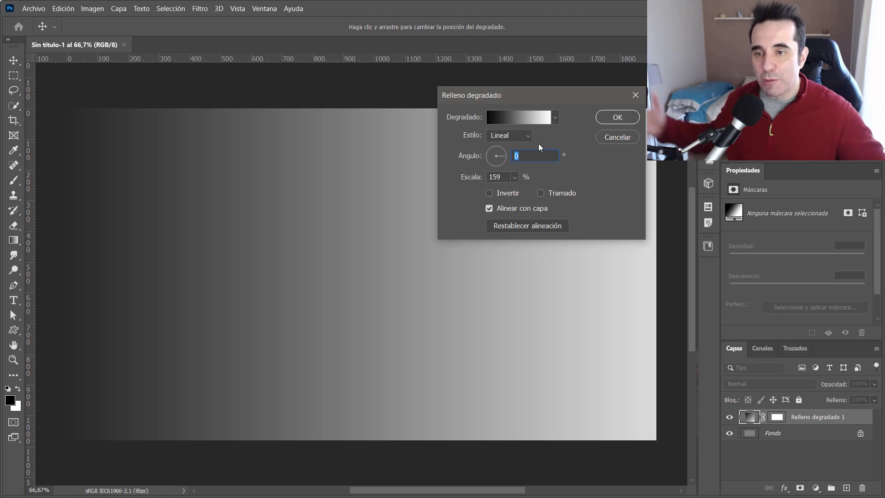
double_click(505, 179)
type("50")
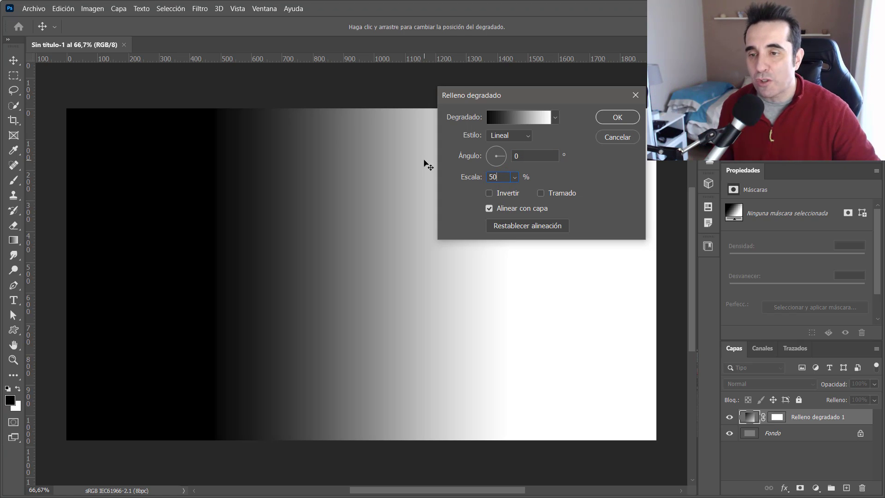
double_click(496, 178)
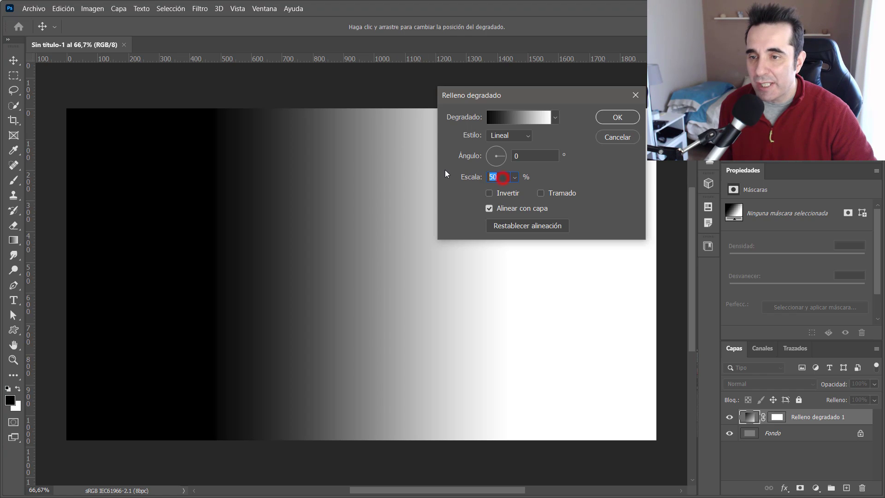
type("100")
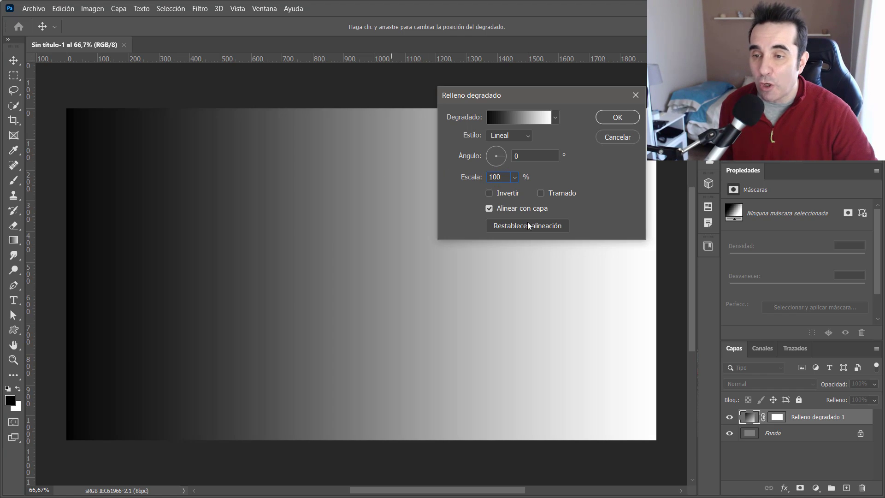
Step: Preview the gradient inverted, restore its original direction, and apply the fill with alignment to the layer enabled
left_click(510, 194)
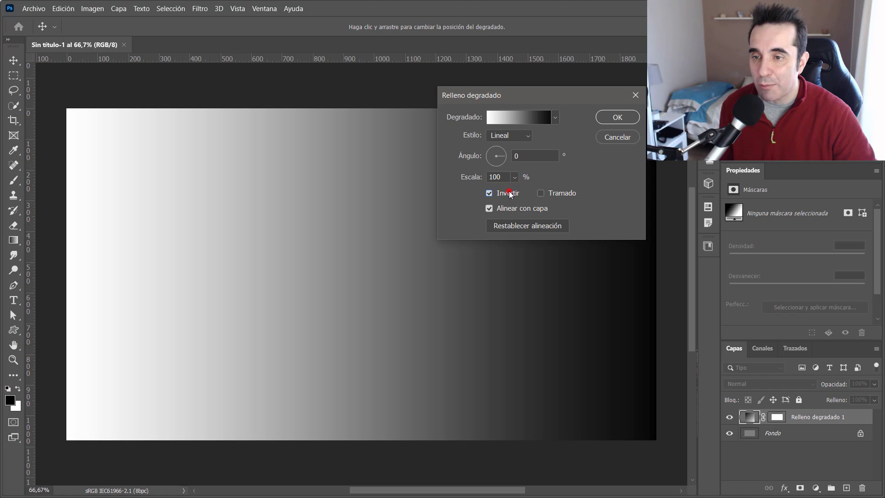
left_click(510, 194)
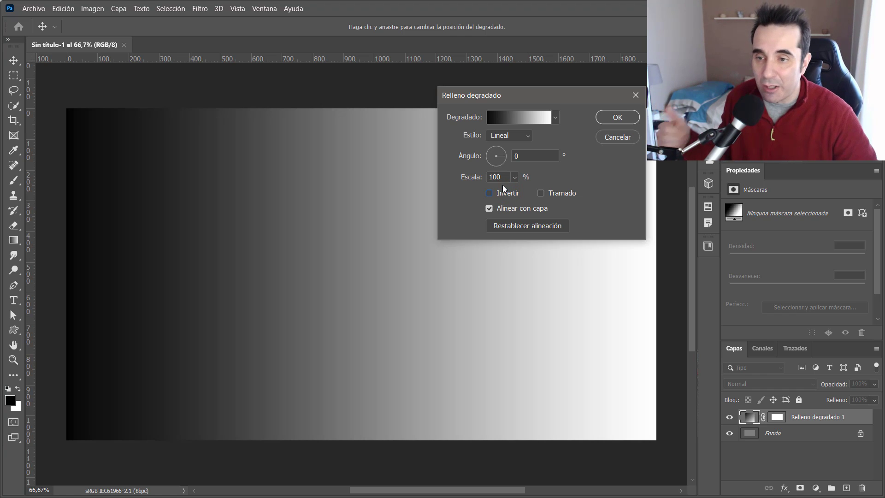
left_click(501, 193)
left_click(500, 194)
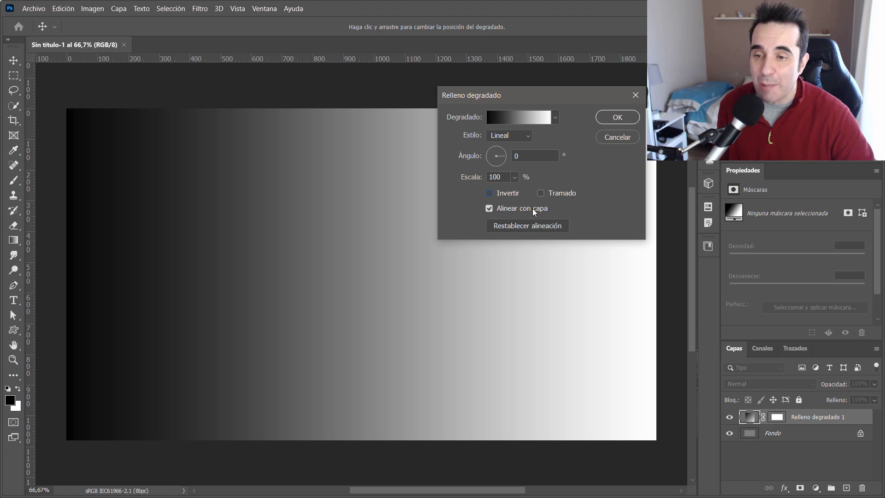
left_click(505, 209)
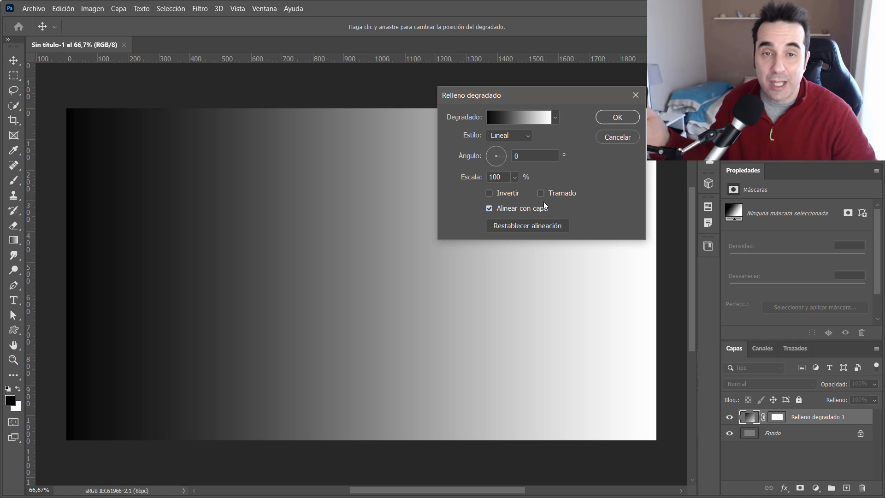
left_click(618, 116)
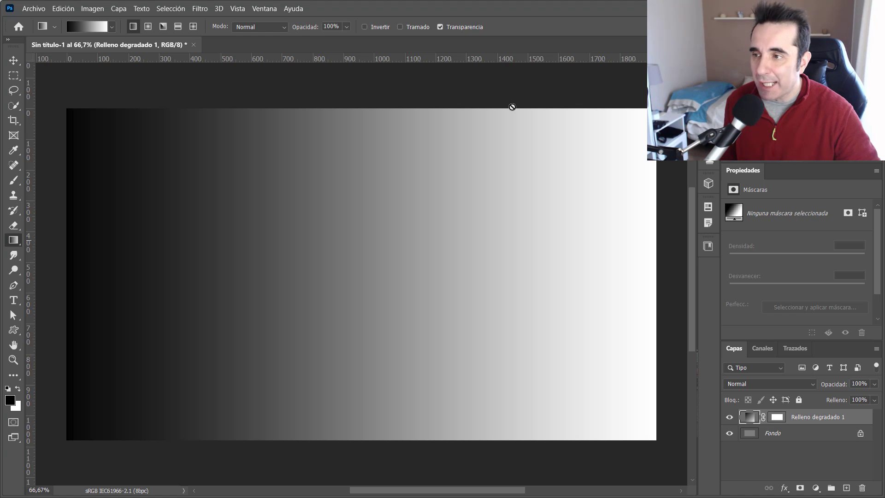
Step: Open the most recent portrait photo and start a Posterize adjustment on it
left_click(19, 27)
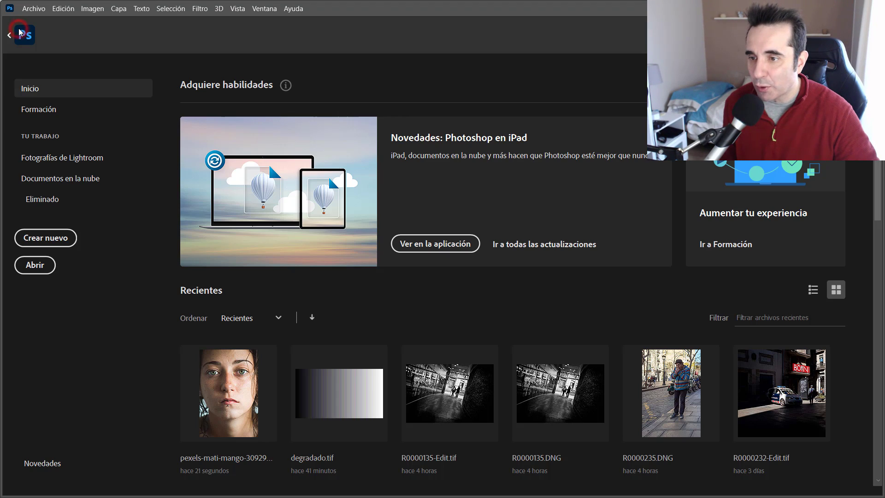
left_click(217, 395)
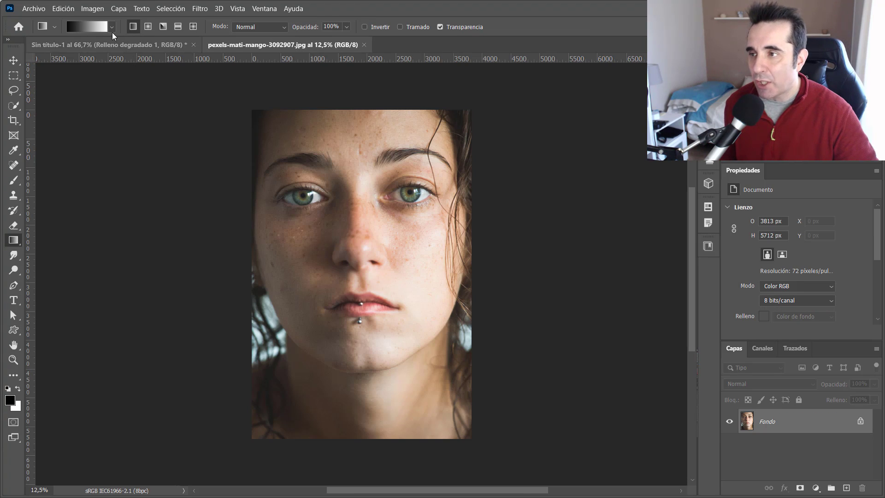
left_click(92, 9)
mouse_move(100, 37)
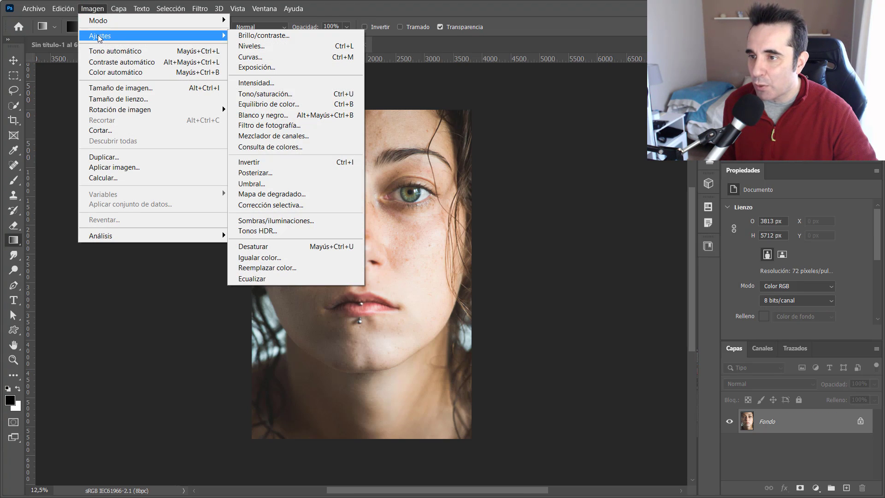
left_click(283, 173)
left_click_drag(540, 193, 549, 181)
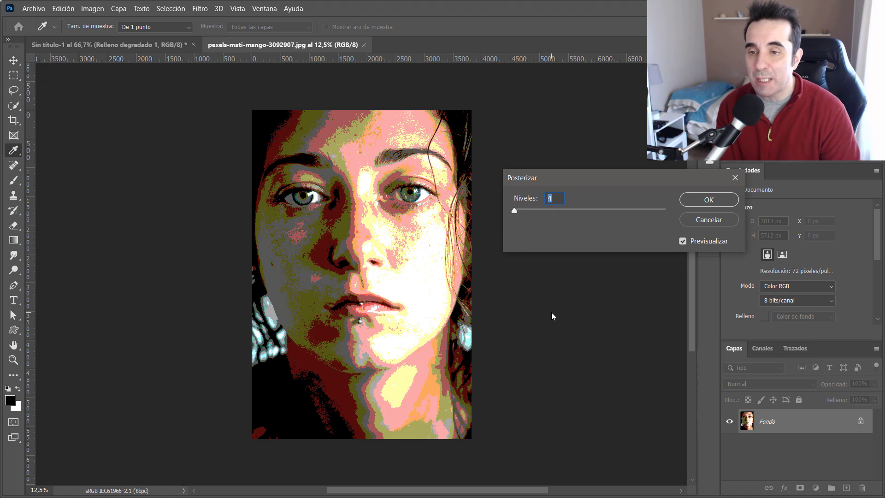
Step: Preview the portrait posterized at 2, 3 and 4 levels, cancel the adjustment, and close the photo
type("2")
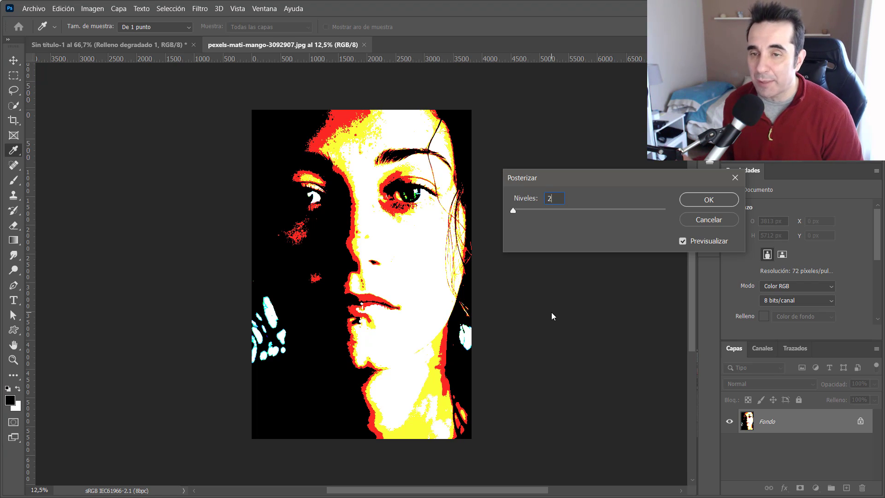
key("Up")
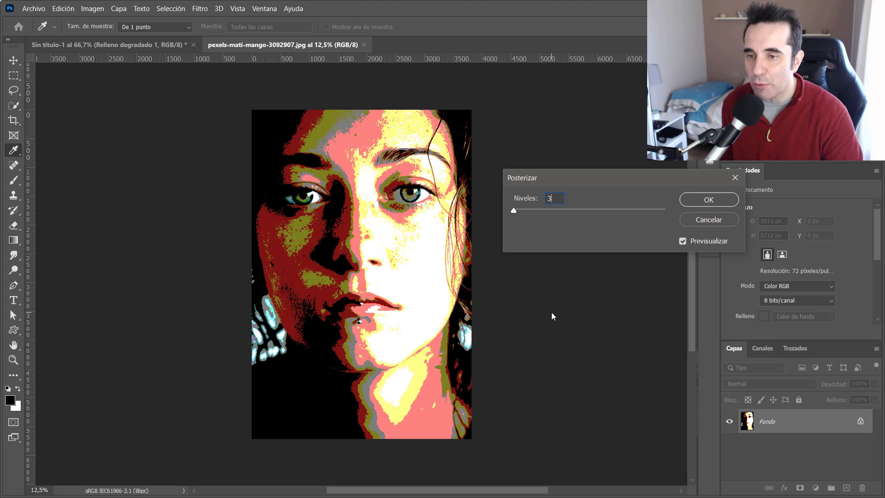
key("Up")
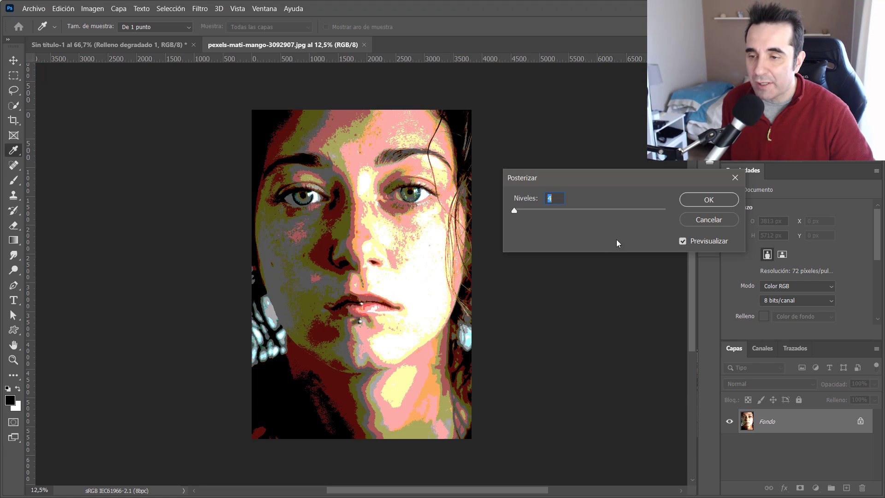
left_click(711, 221)
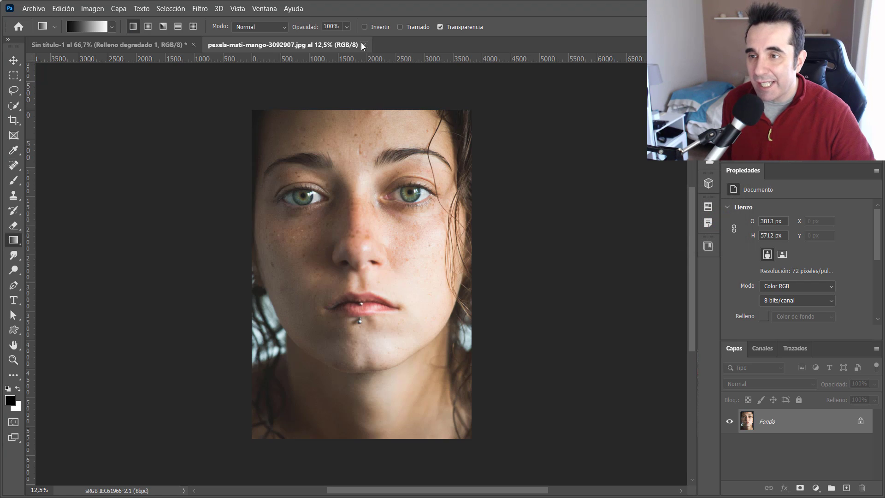
left_click(364, 45)
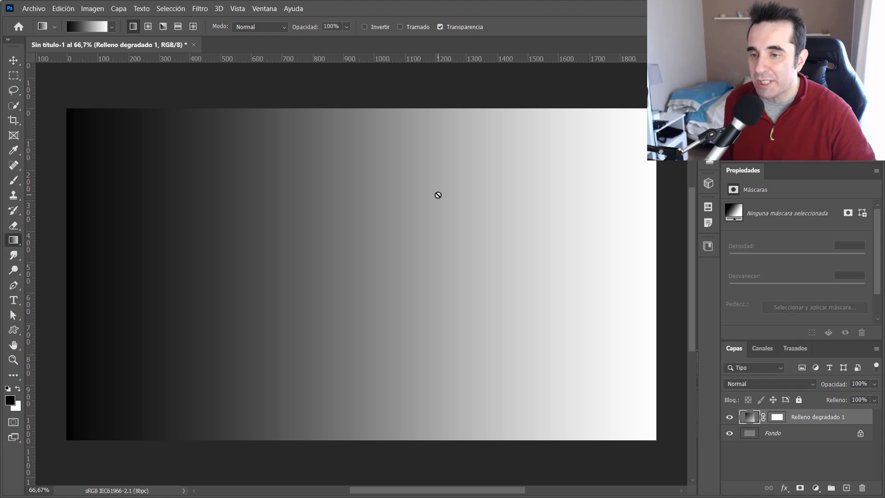
left_click(91, 9)
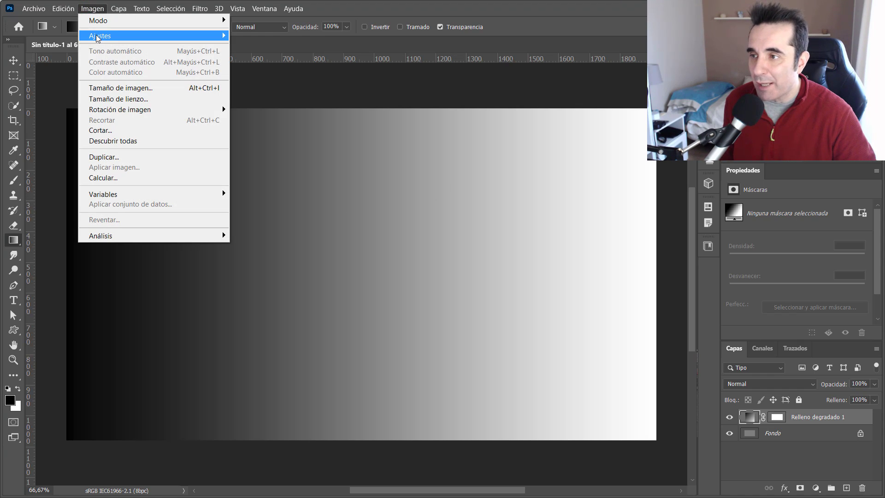
mouse_move(199, 36)
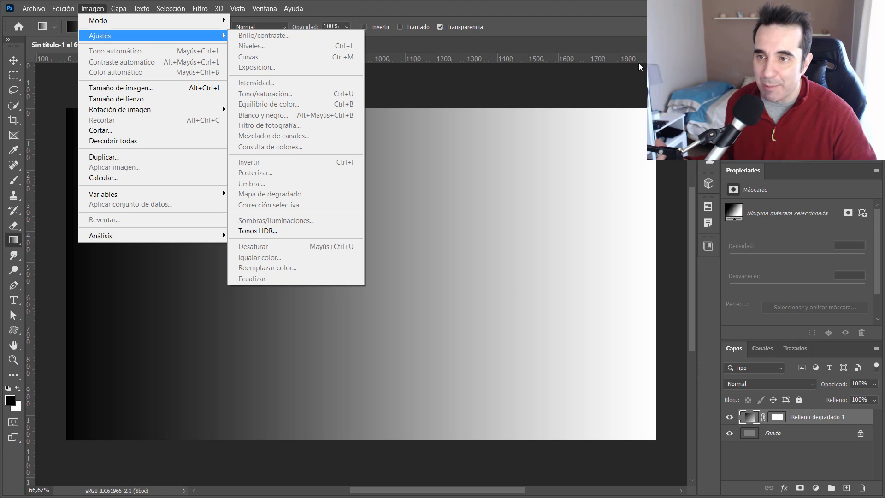
left_click(625, 23)
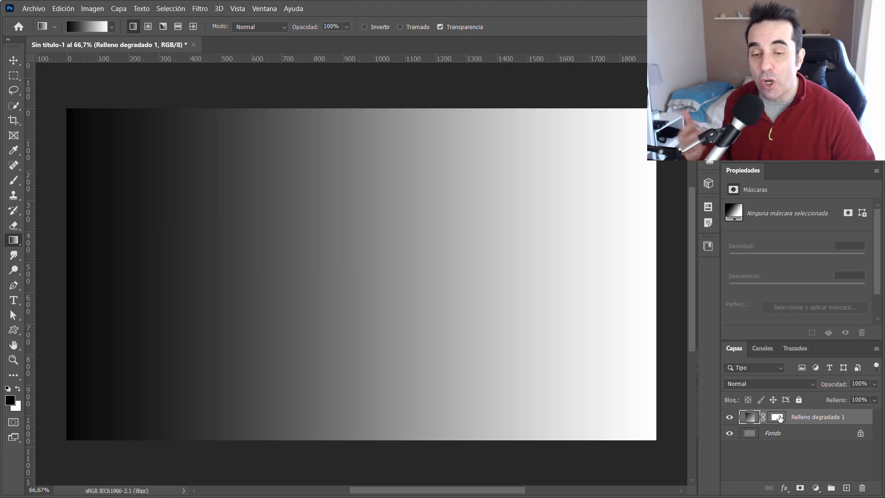
Step: Add a Posterize adjustment layer above the gradient fill layer and set it to 2 levels
left_click(817, 487)
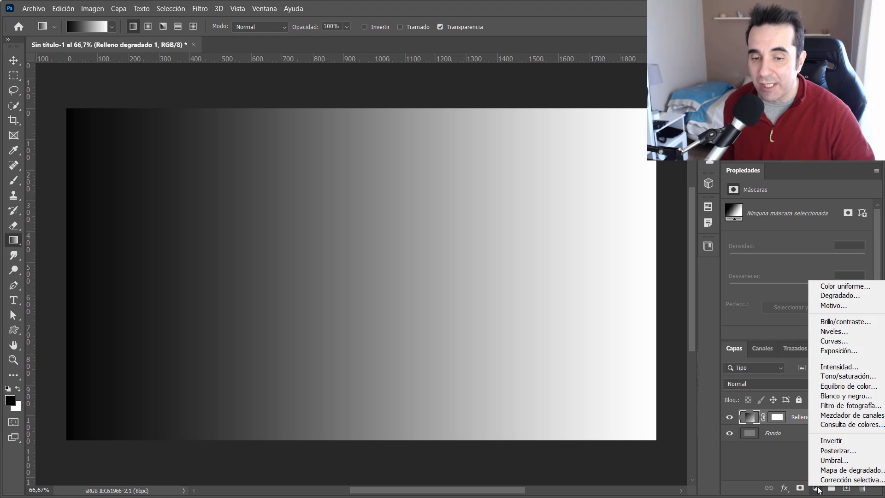
left_click(829, 452)
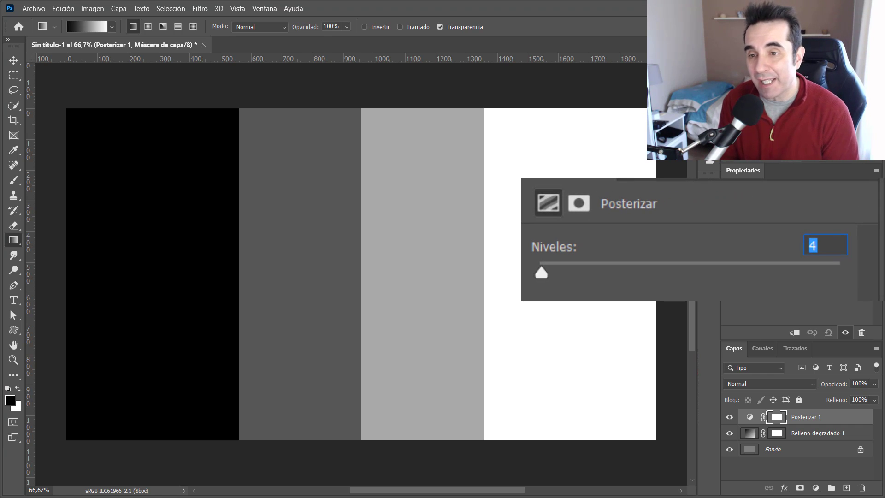
type("2")
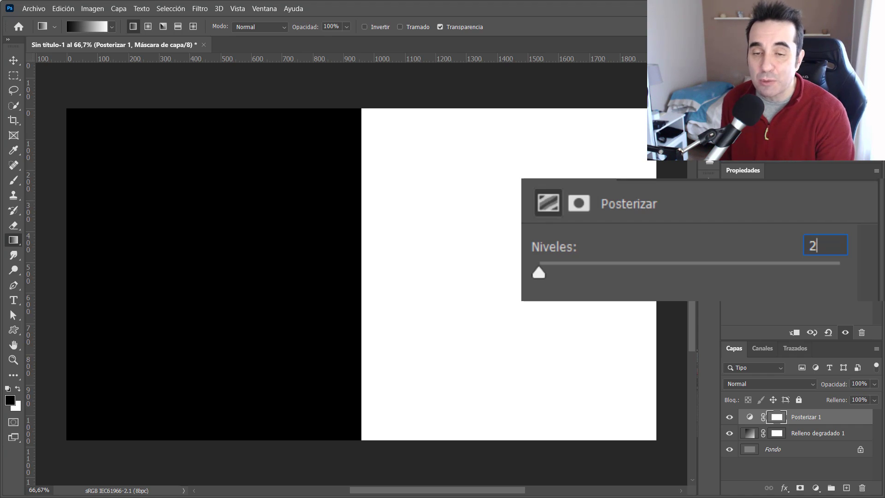
key("Return")
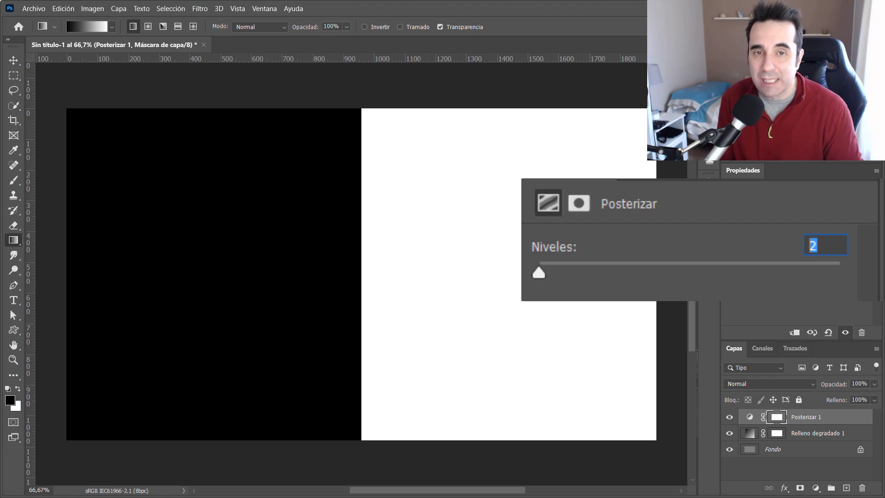
Step: Try 4, 8 and 16 levels on the Posterize adjustment layer, and settle on 32 levels
type("4")
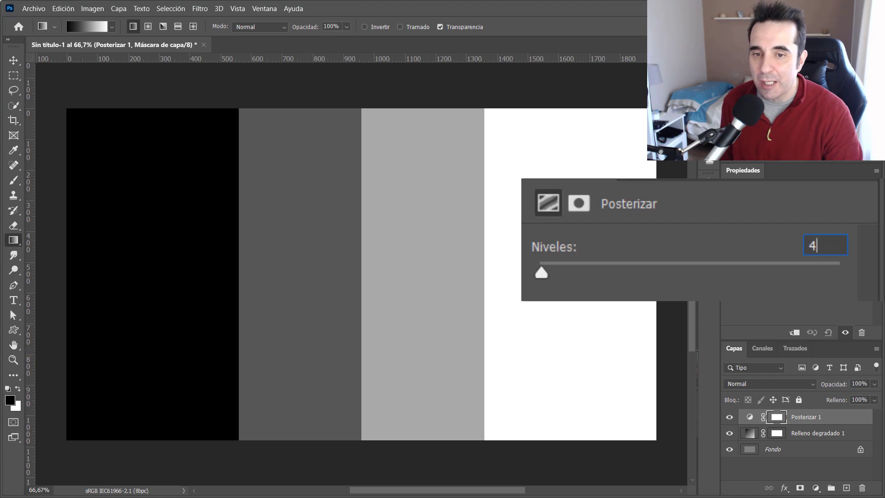
key("Return")
type("8")
key("Return")
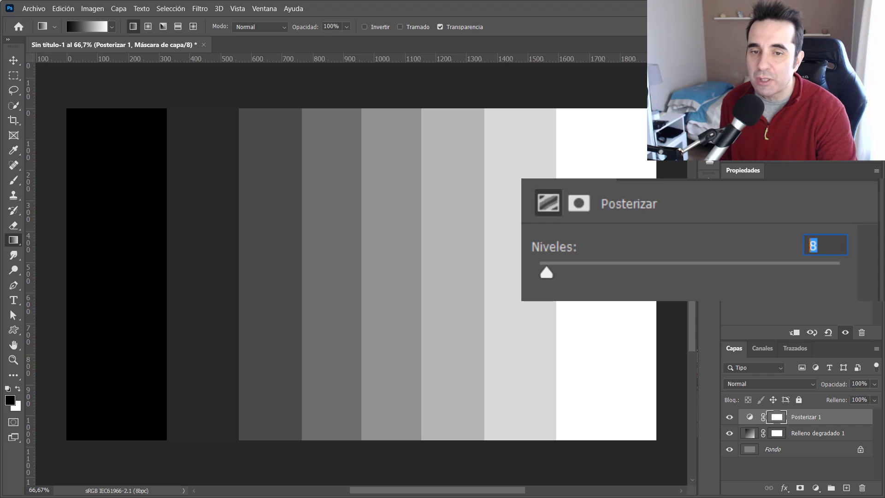
type("16")
key("Return")
type("32")
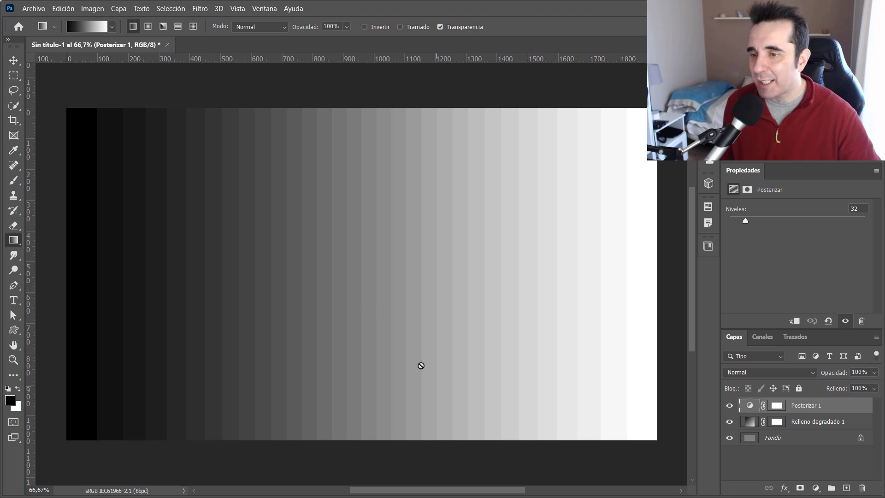
Step: Compare the tonal band widths by marquee-selecting part of the black band, moving that selection over the mid-grey bands, and deselecting
left_click(13, 75)
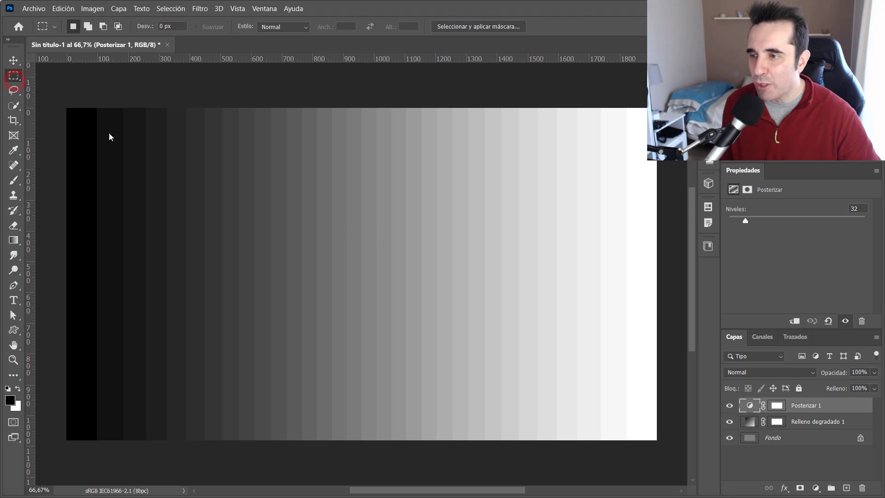
left_click_drag(66, 108, 98, 243)
mouse_move(83, 176)
left_mouse_down()
mouse_move(388, 230)
mouse_move(396, 218)
left_mouse_up()
left_click(428, 332)
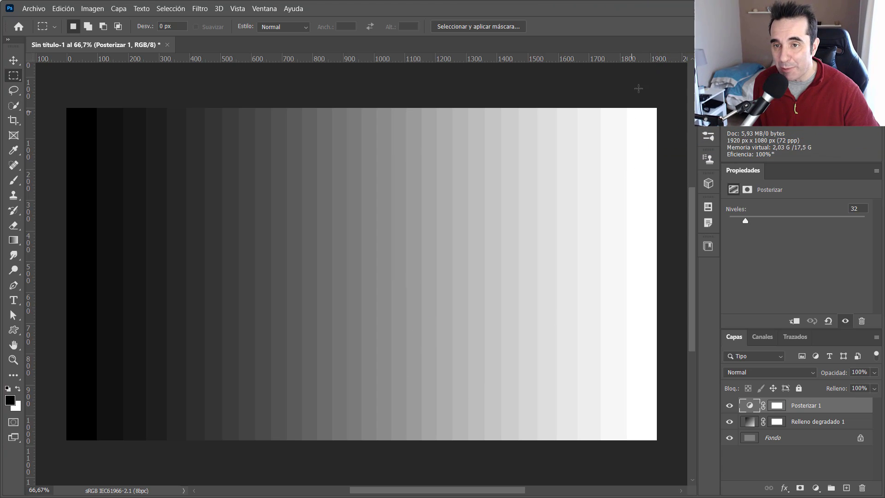
Step: Examine the refreshed histogram of the 32-level gradient to judge how evenly its tones are distributed, and collapse it
left_click(709, 56)
left_click(686, 72)
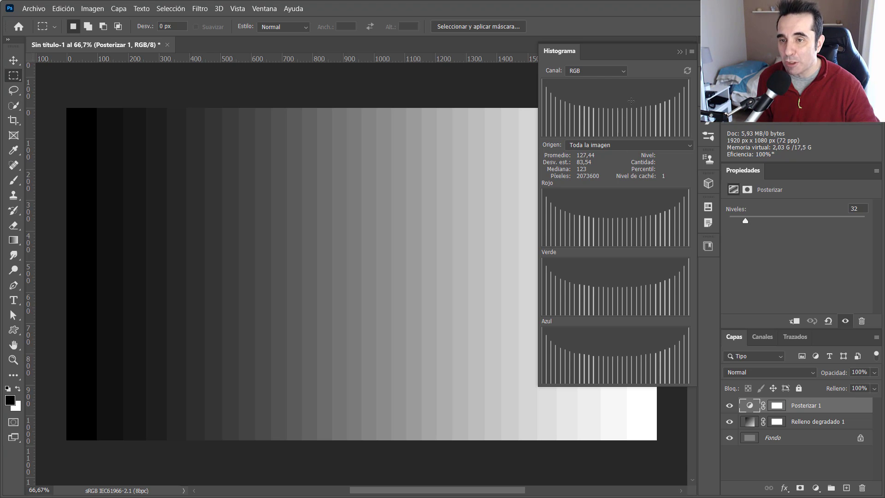
left_click(680, 52)
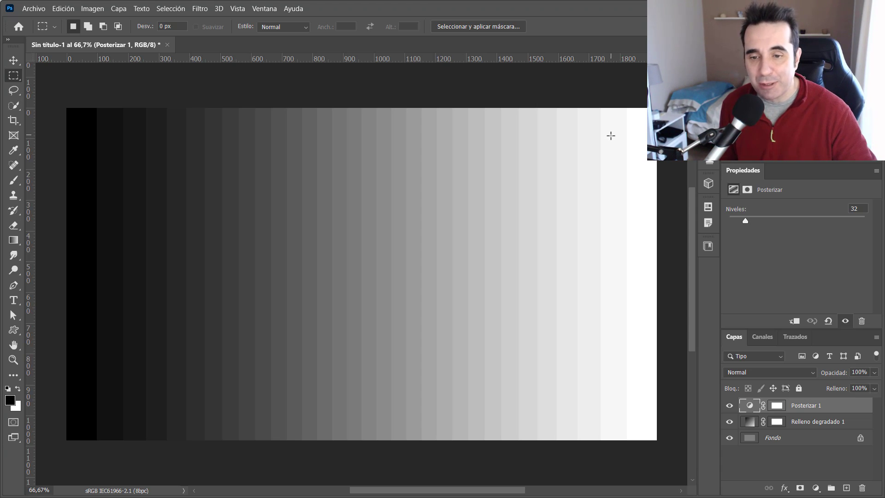
Step: Delete the Fondo background layer and the masks of the gradient fill and Posterize layers, and select the Posterize layer
left_click(796, 443)
left_click_drag(779, 436, 861, 488)
left_click_drag(777, 420, 861, 488)
left_click_drag(779, 408, 861, 488)
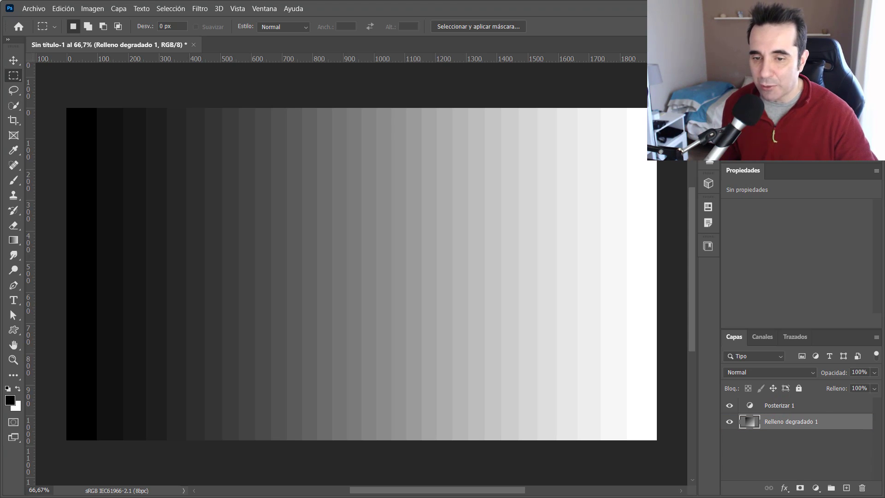
left_click(779, 406)
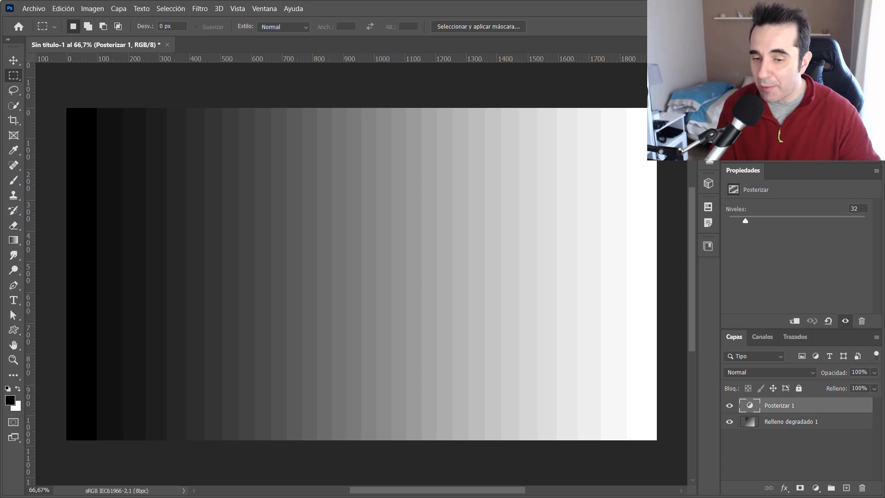
Step: Set the gradient fill's smoothness to 0% in its gradient definition and apply the change
double_click(751, 422)
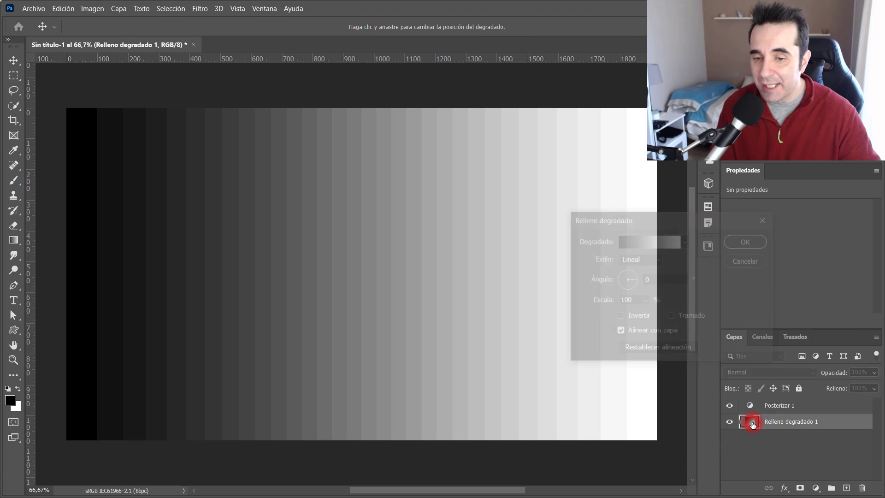
left_click(645, 239)
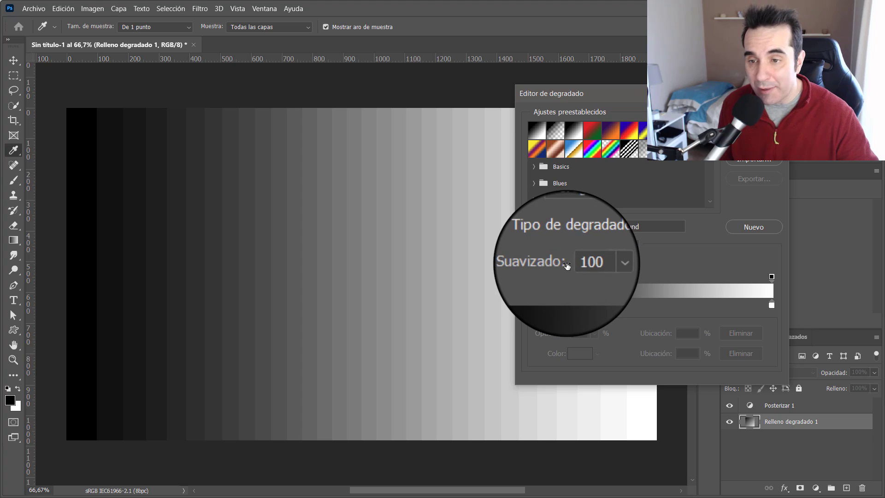
left_click_drag(566, 266, 169, 281)
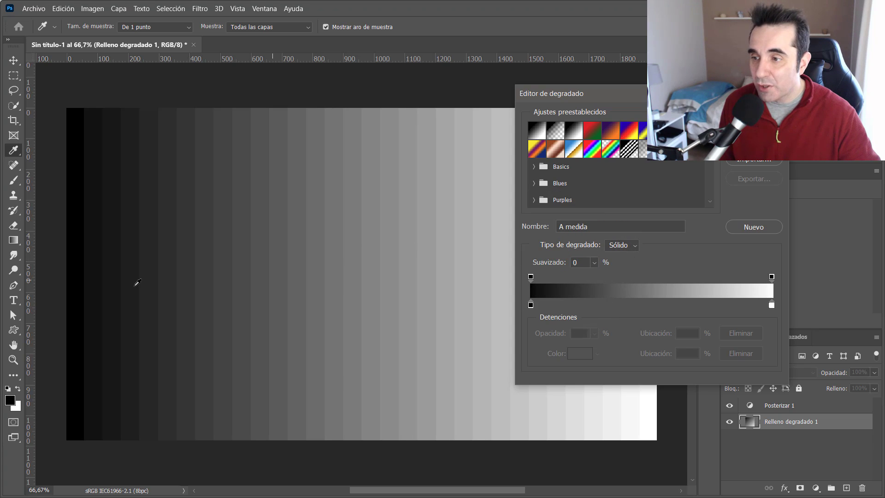
left_click_drag(547, 263, 365, 276)
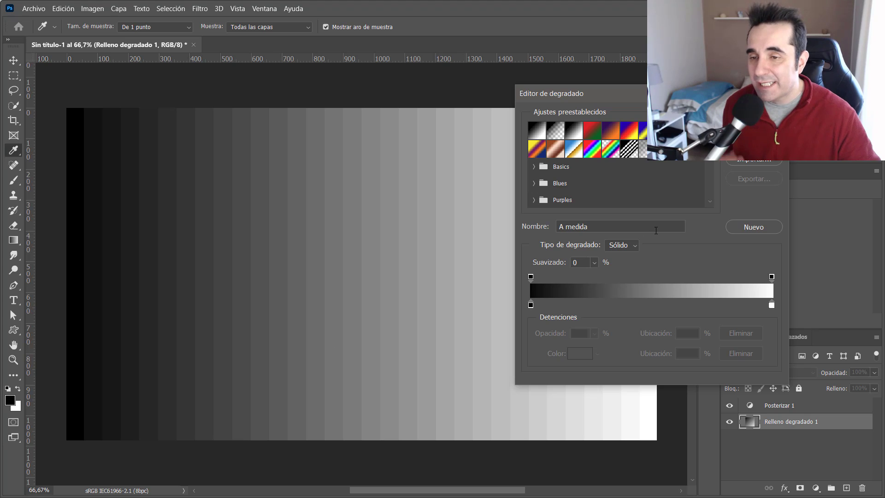
key("Return")
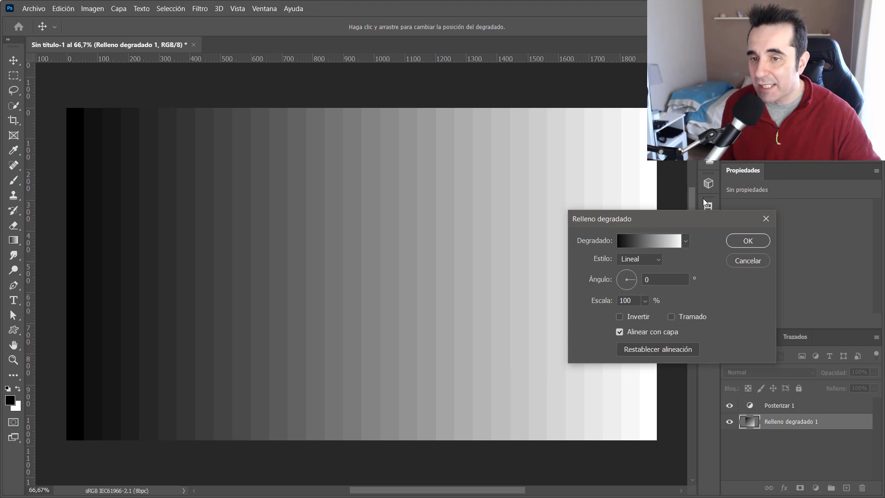
left_click(746, 240)
Step: Examine the refreshed histogram again to check the tonal distribution of the unsmoothed gradient, and collapse it
left_click(708, 56)
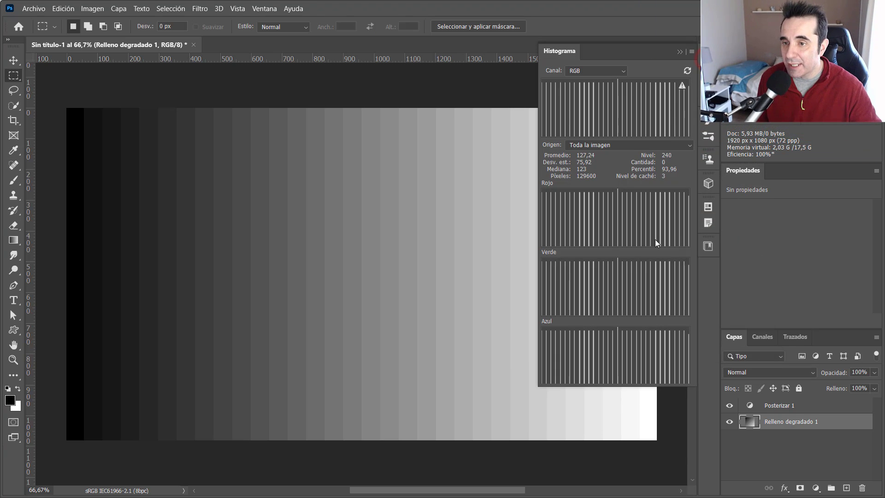
left_click(689, 71)
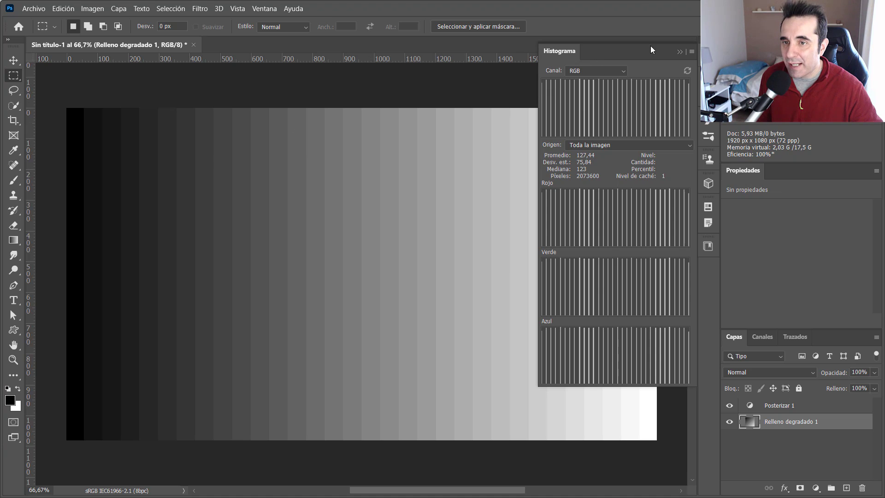
left_click(681, 51)
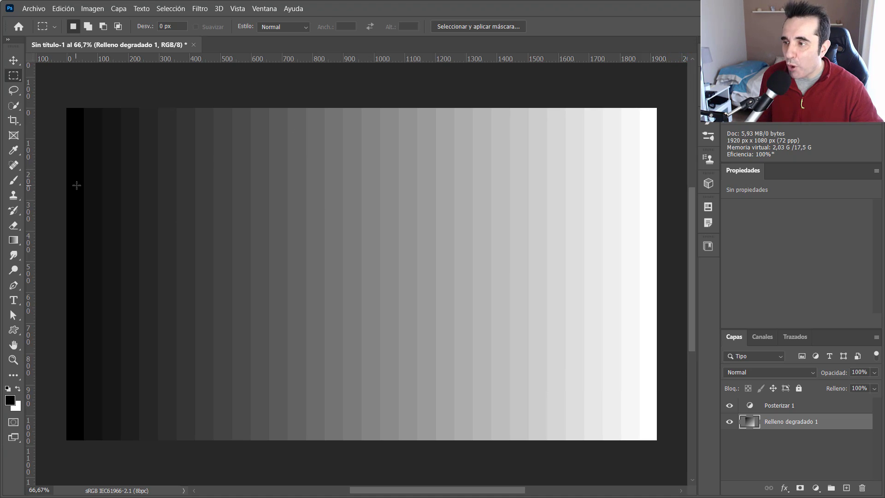
left_click(706, 56)
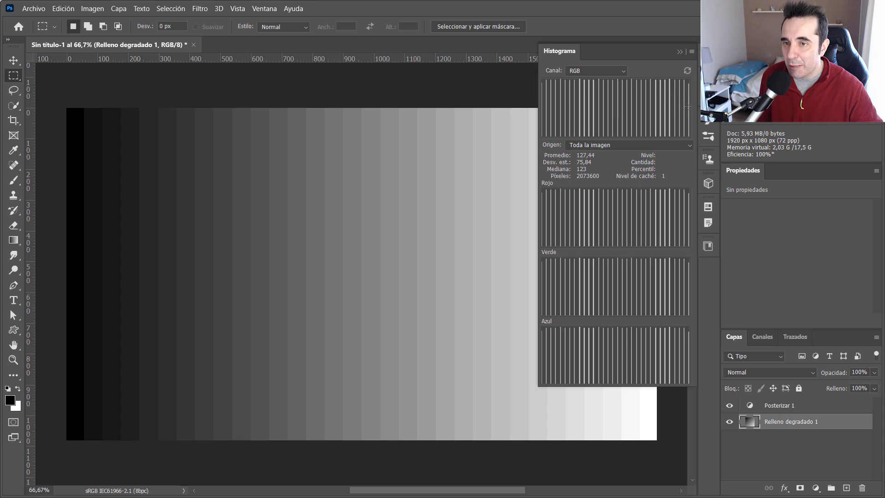
left_click(679, 51)
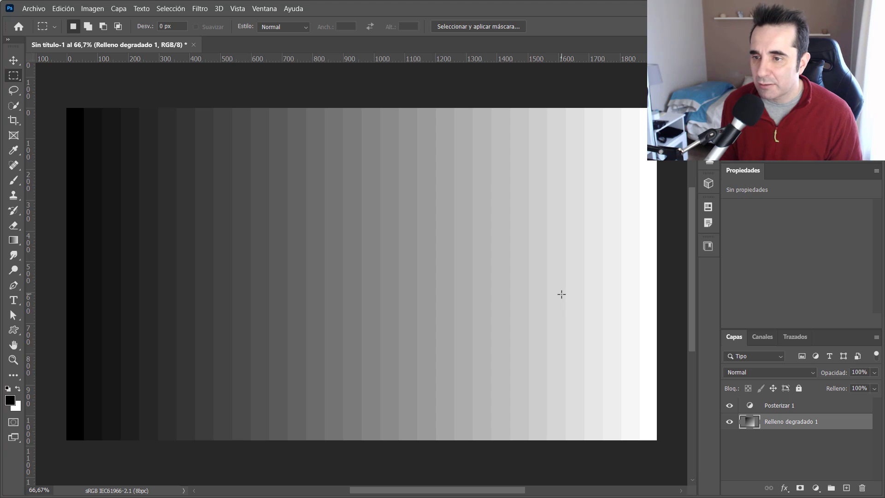
Step: Change the gradient fill's style to Radial, invert it so white is at the centre, and apply it
left_click(779, 405)
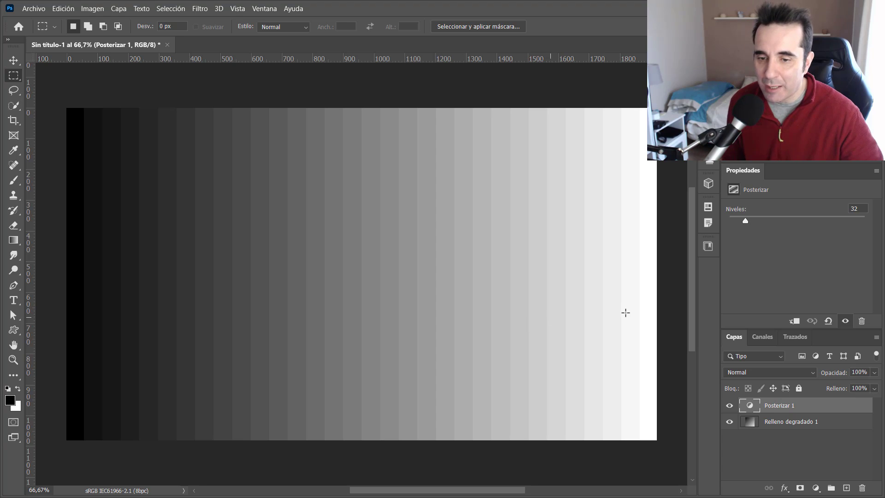
double_click(756, 422)
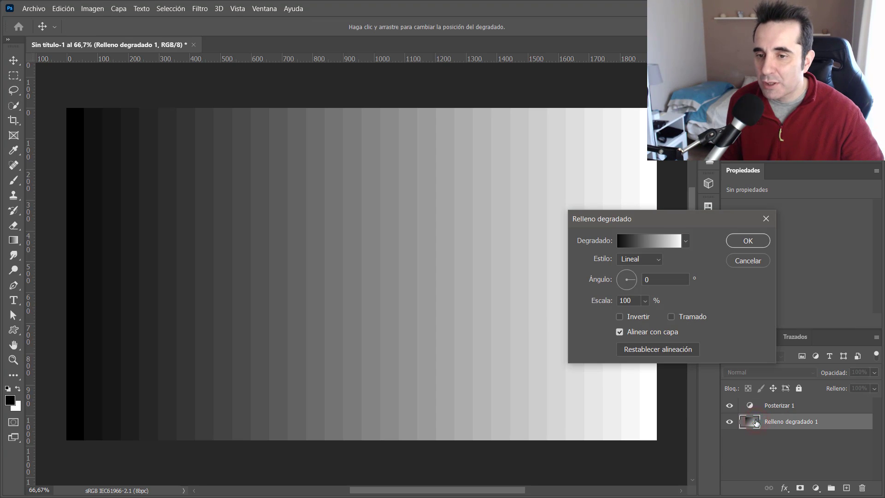
left_click(660, 260)
left_click(639, 279)
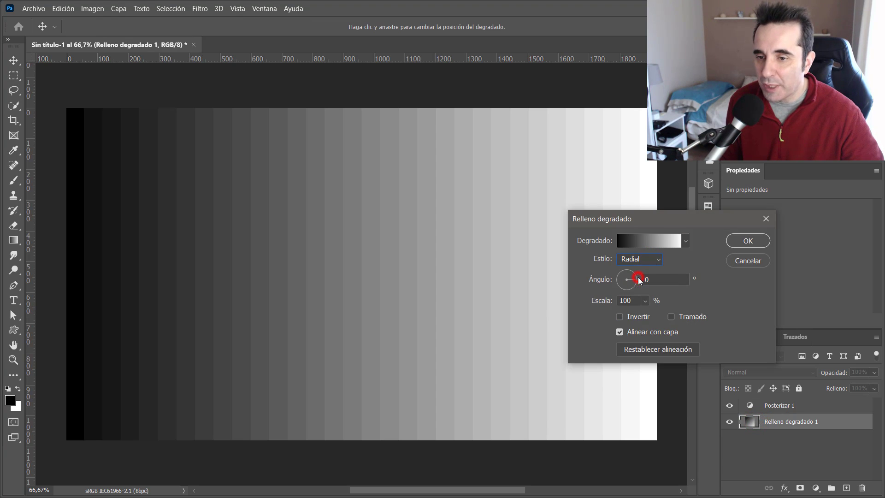
left_click(638, 315)
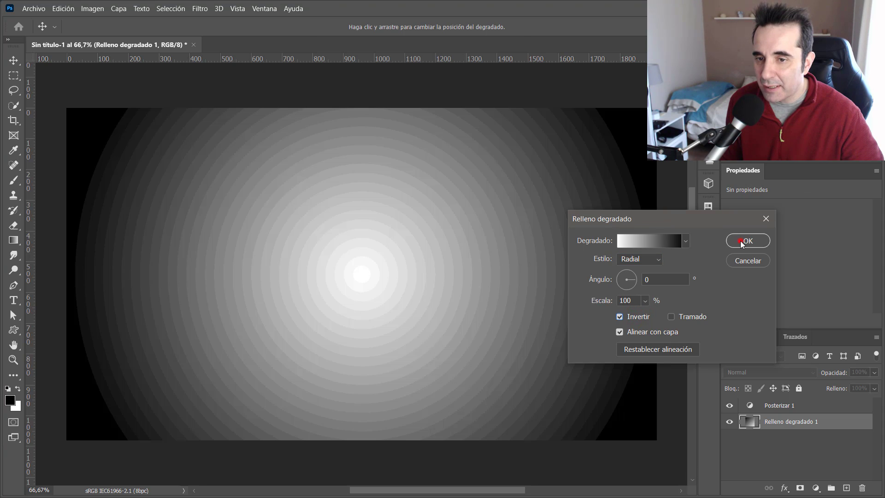
left_click(742, 241)
Step: Set the Posterize adjustment layer to 8 levels
left_click(750, 405)
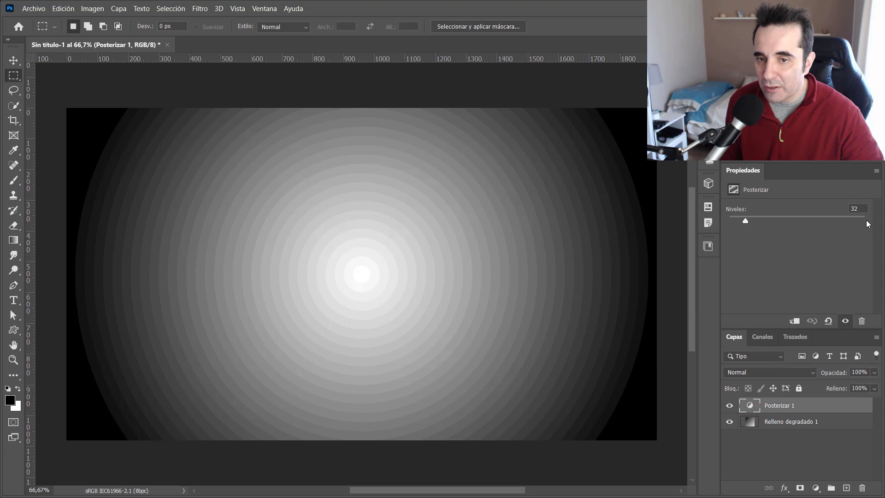
type("8")
key("Return")
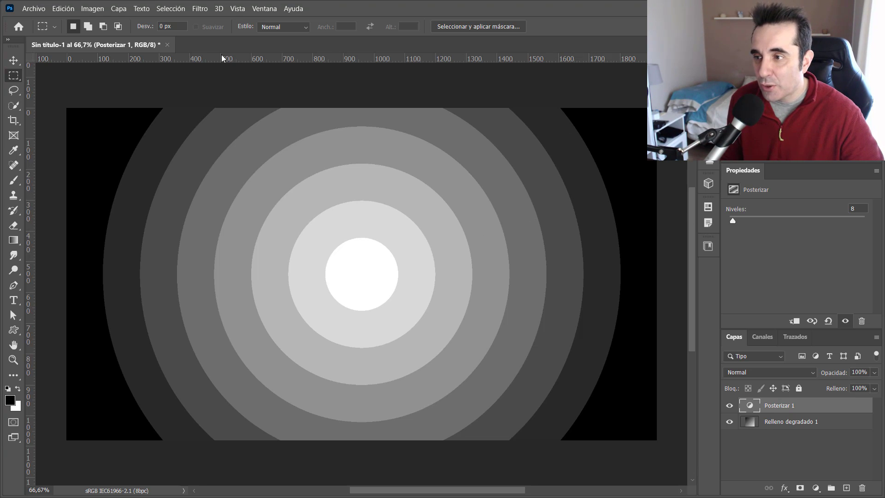
Step: Set the foreground colour to pure red, ff0000, and activate the Paint Bucket tool
left_click(10, 400)
type("ff0000")
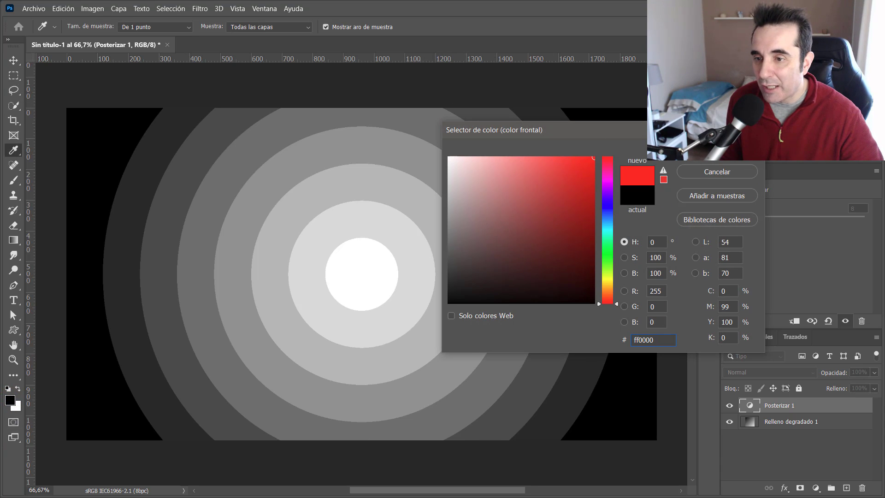
key("Return")
key("m")
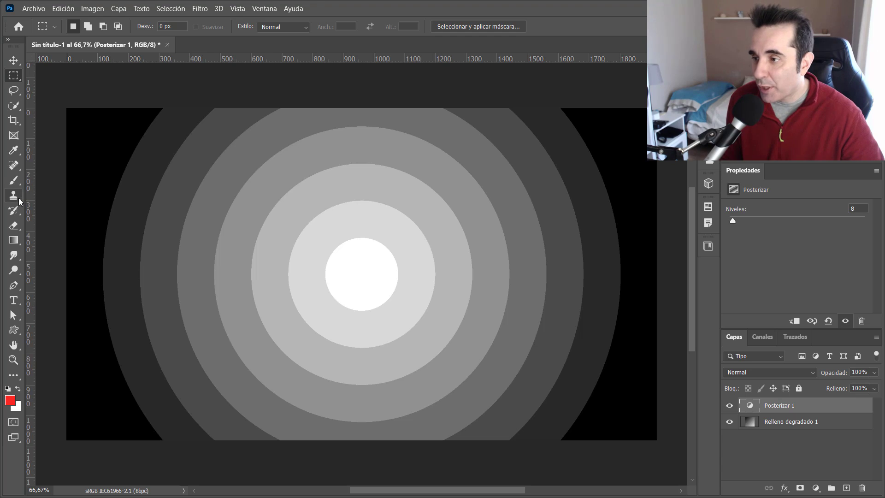
left_click(15, 241)
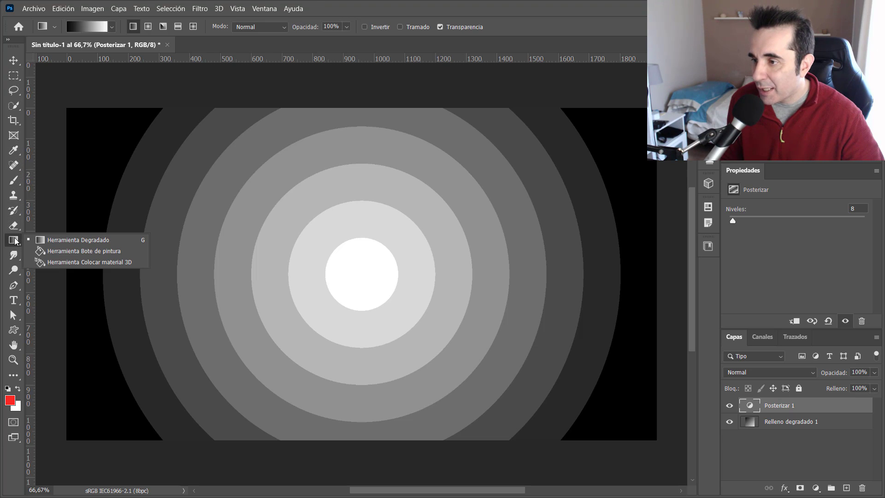
left_click(66, 250)
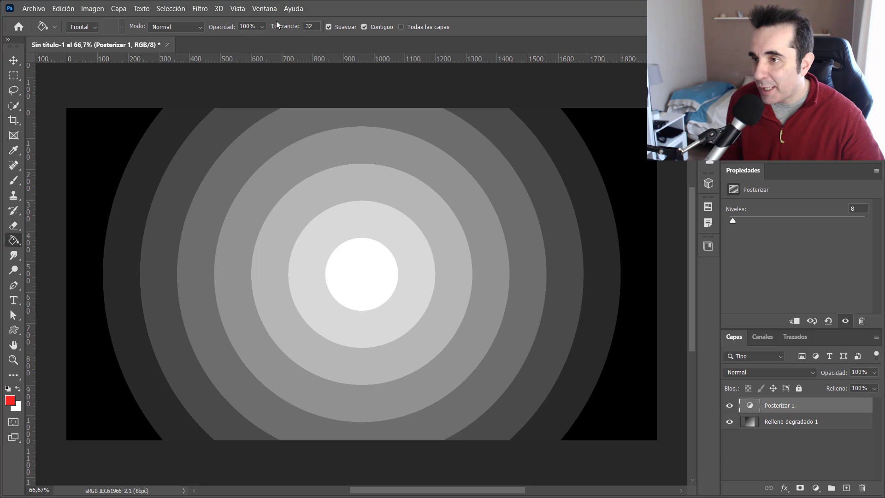
Step: Stamp all visible layers into a new merged pixel layer above the Posterize adjustment
left_click(609, 286)
left_click(503, 216)
left_click(783, 406)
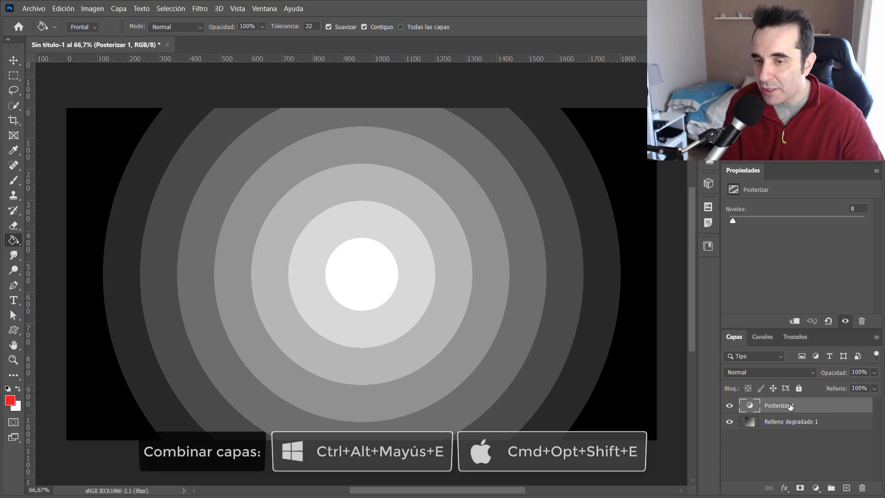
key("ctrl+alt+shift+e")
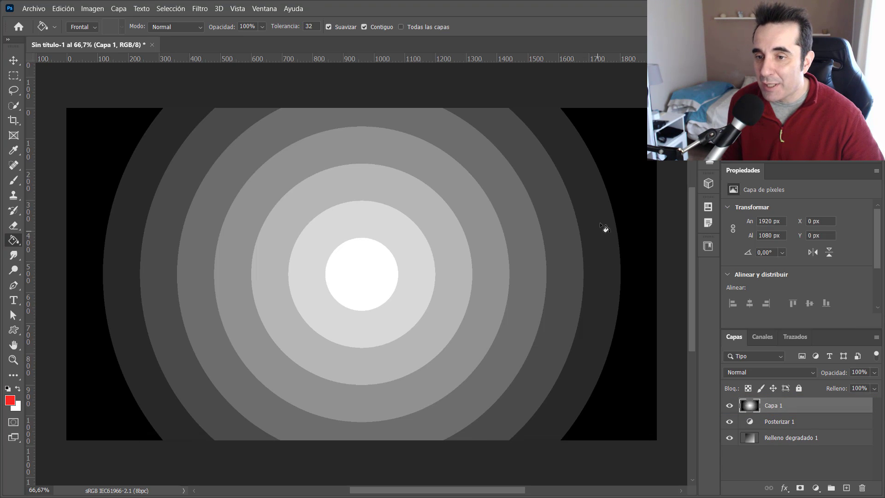
Step: Fill the four rings around the white centre alternately with red and white, starting with red on the innermost ring
left_click(413, 263)
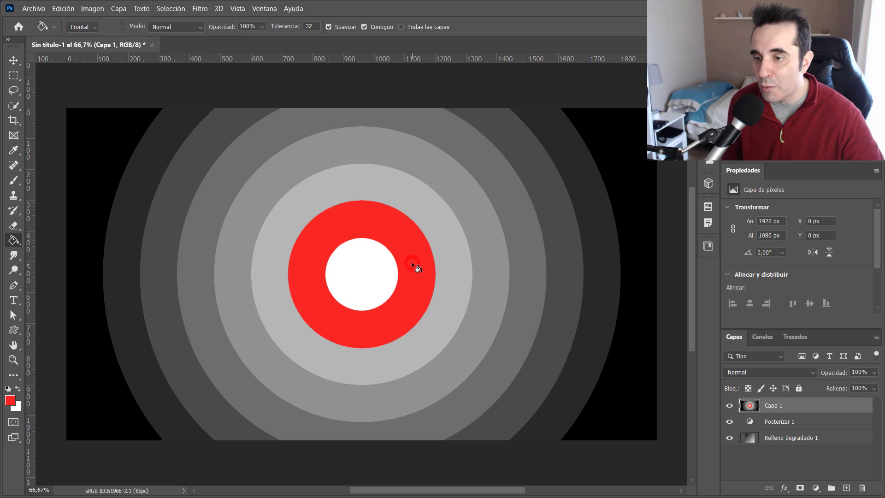
key("x")
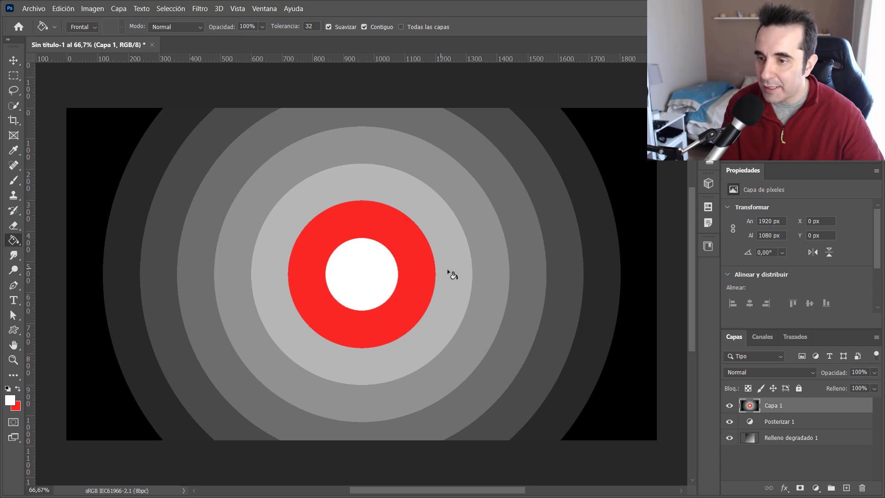
left_click(446, 271)
key("x")
left_click(493, 278)
key("x")
left_click(523, 282)
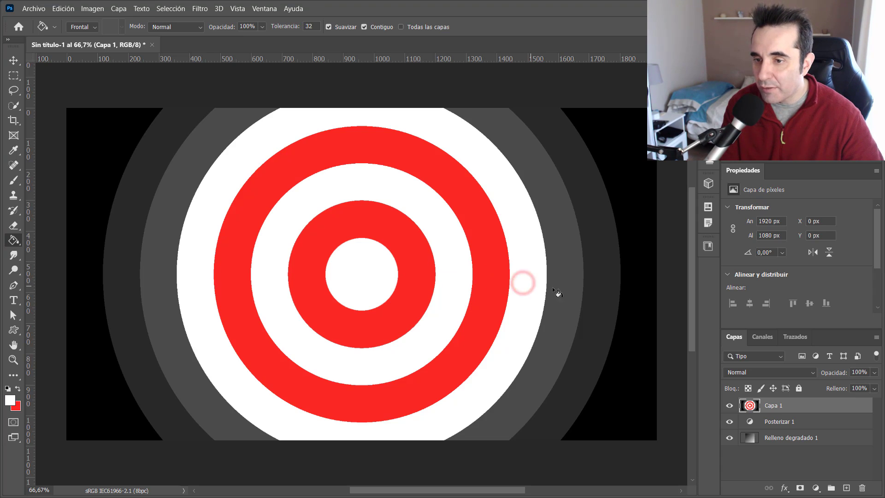
Step: Fill both halves of the remaining grey rings, using red for the inner ring and white for the outer one
key("x")
left_click(558, 288)
key("x")
left_click(592, 299)
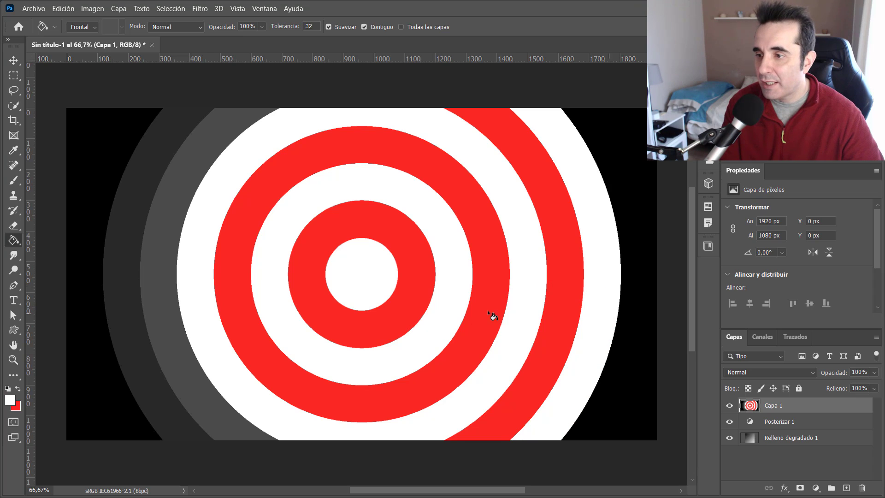
key("x")
left_click(164, 287)
key("x")
key("x")
key("x")
left_click(114, 287)
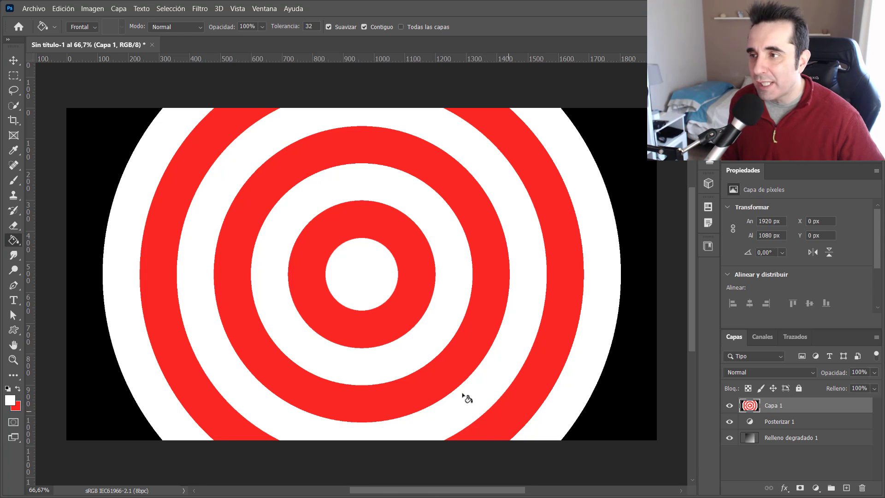
Step: Create a new 1920 x 1080 px document from the first saved preset
left_click(31, 9)
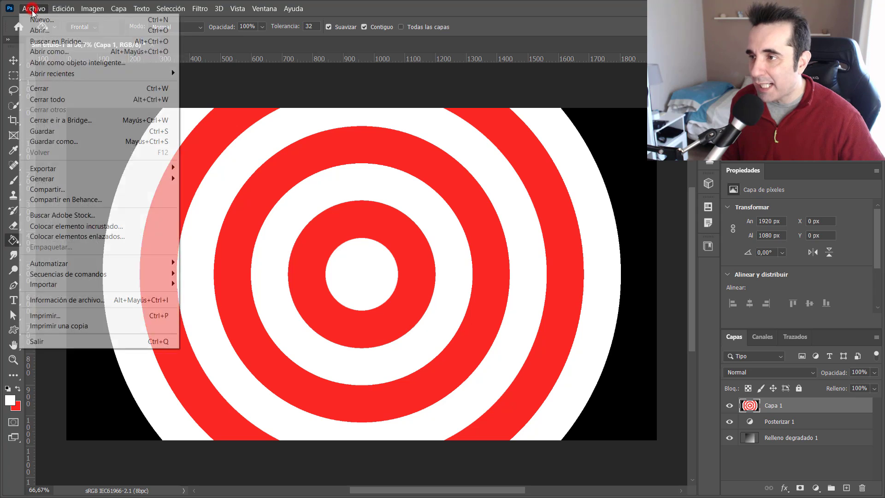
left_click(33, 18)
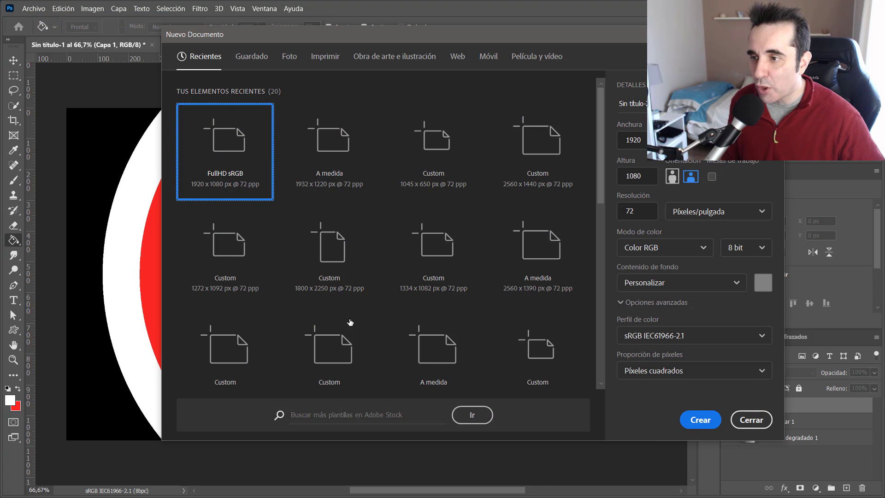
left_click(252, 56)
double_click(226, 156)
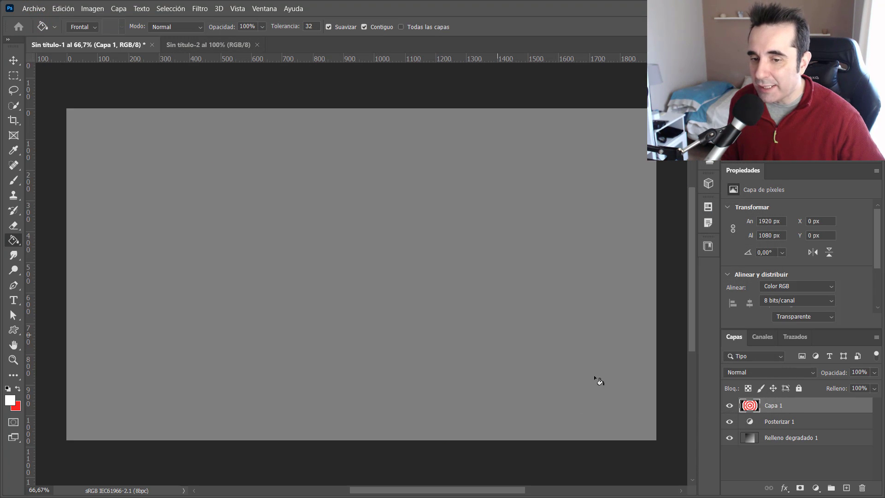
Step: Add a linear gradient fill layer using the Black, White preset at an angle of 0°
left_click(816, 488)
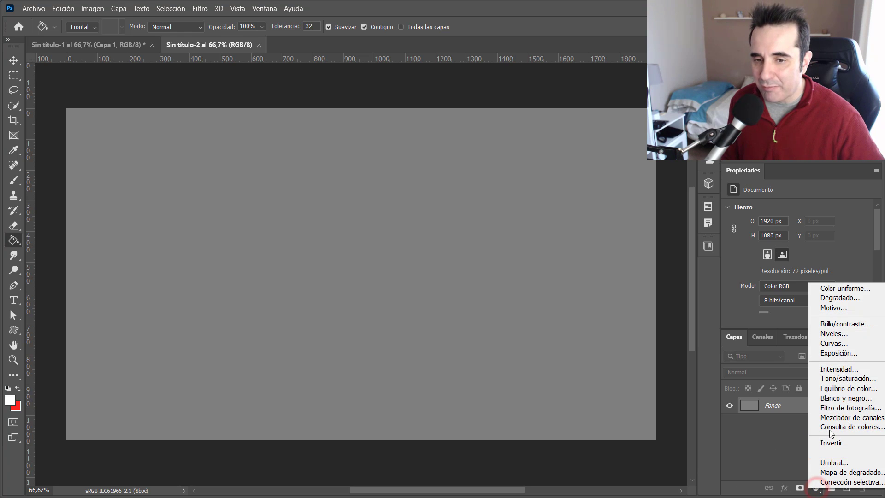
left_click(840, 298)
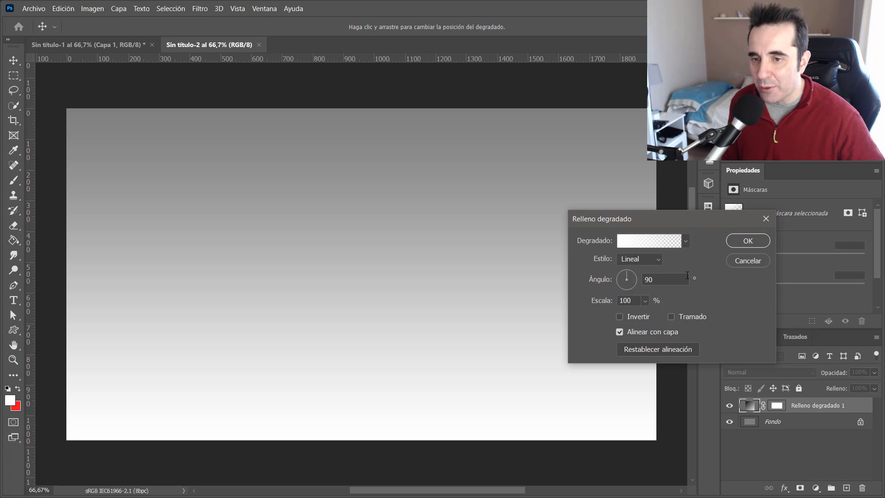
double_click(669, 282)
type("0")
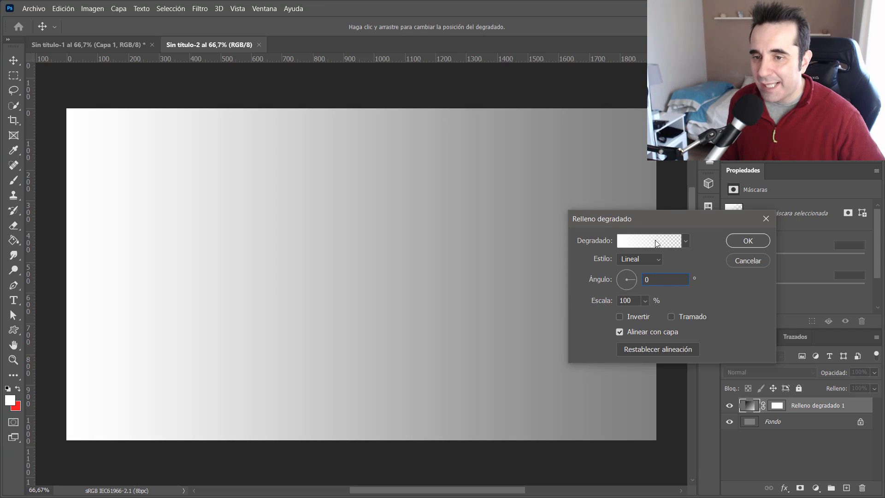
left_click(686, 241)
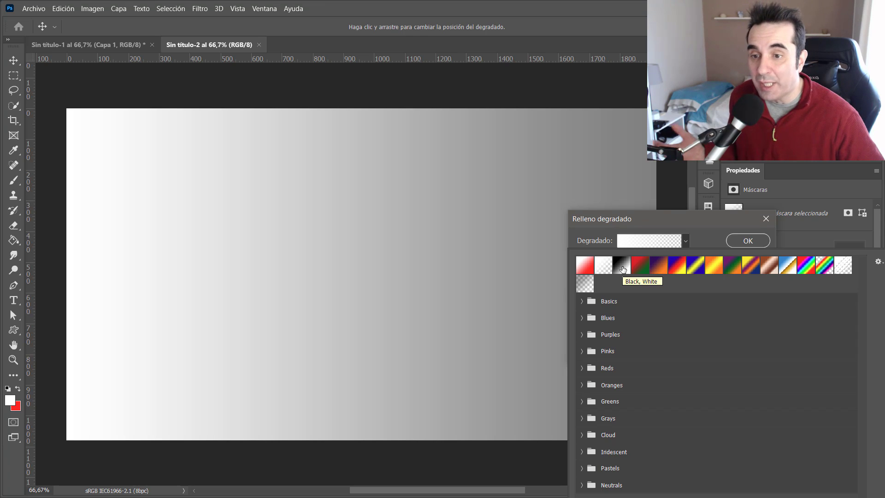
left_click(622, 267)
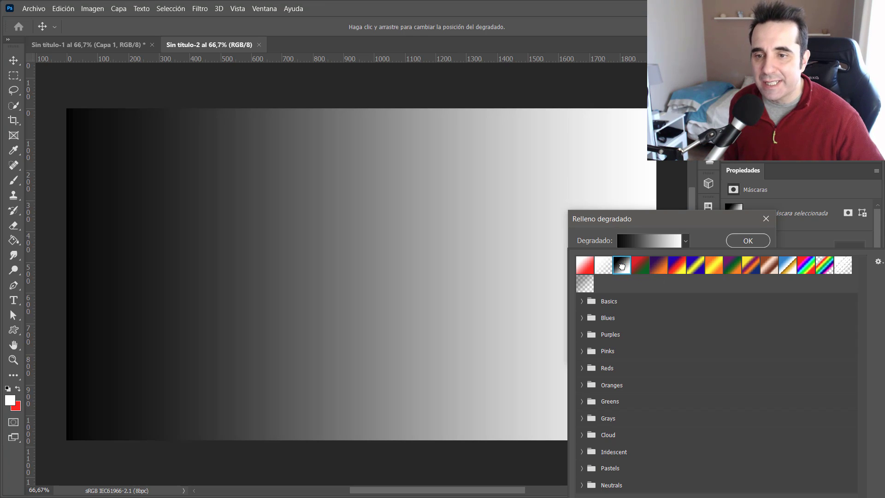
left_click(695, 219)
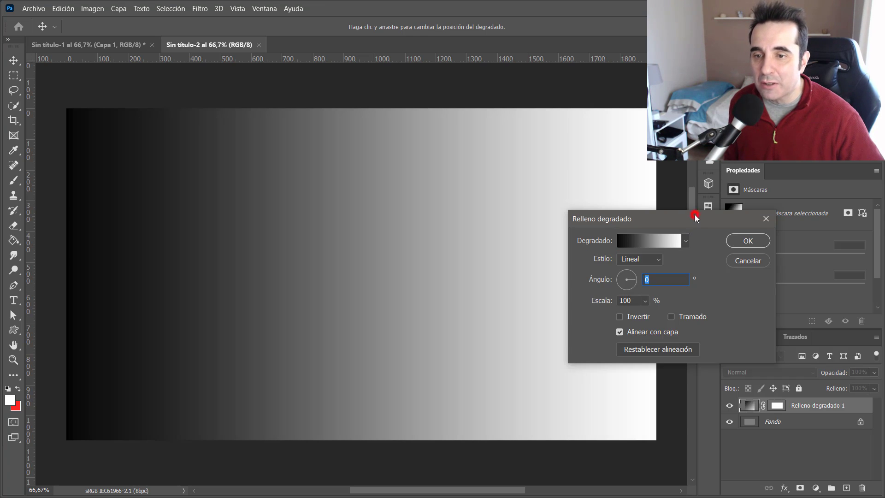
left_click(747, 241)
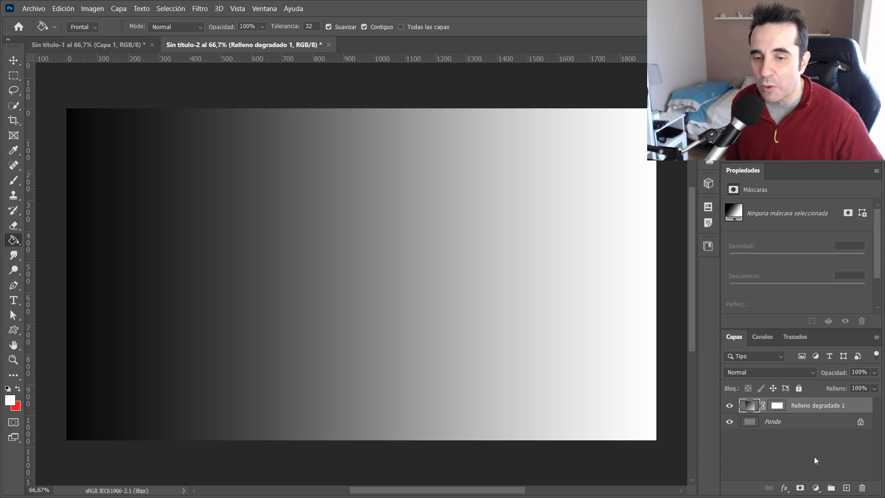
Step: Add a Hue/Saturation adjustment layer above the gradient fill and set its saturation to +100
left_click(815, 487)
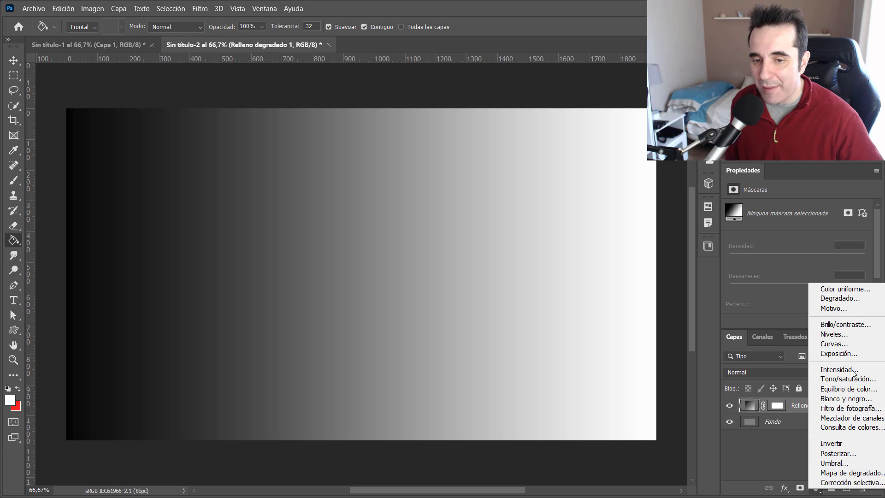
left_click(843, 378)
left_click_drag(798, 275, 864, 275)
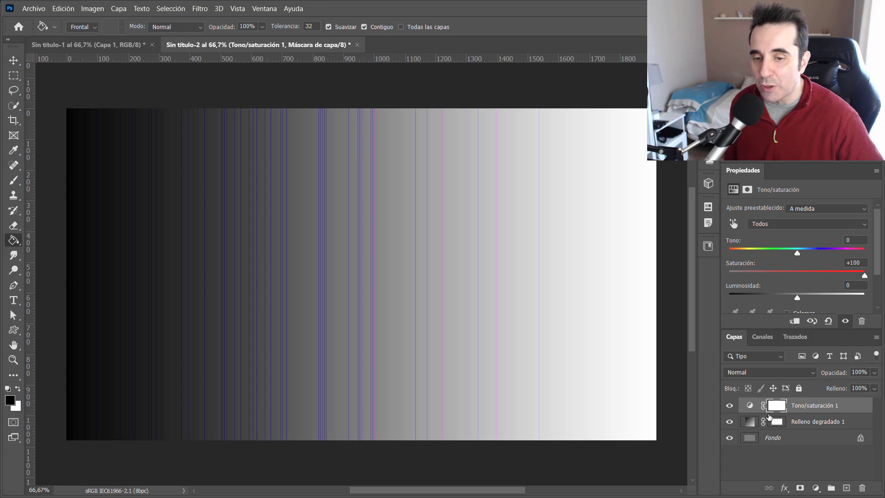
Step: Set the hue of the gradient fill's black colour stop to 0° in its gradient definition
left_click(752, 423)
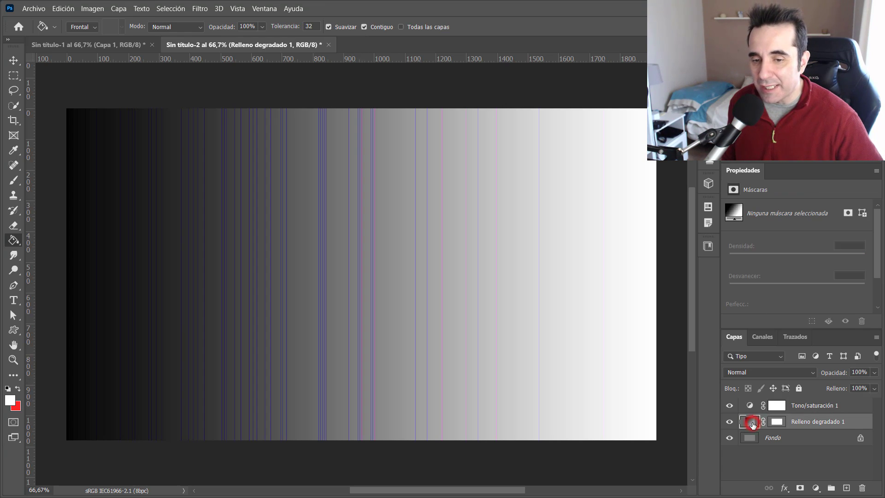
double_click(748, 423)
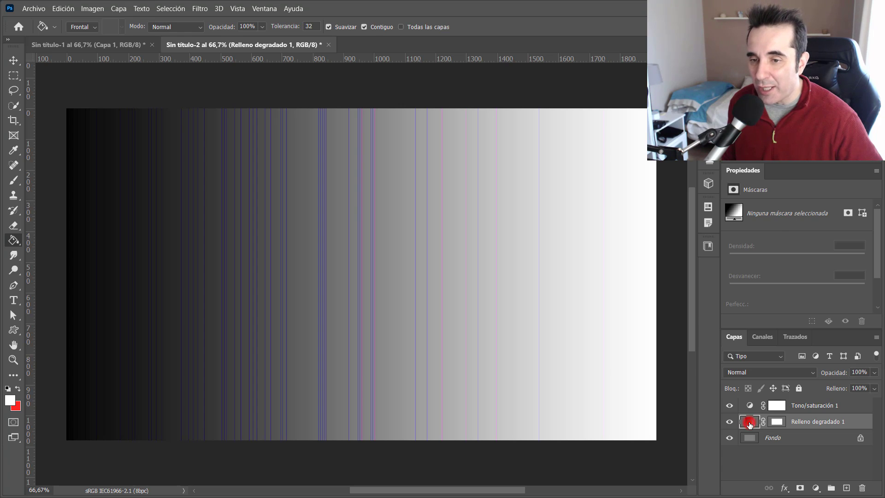
left_click(649, 238)
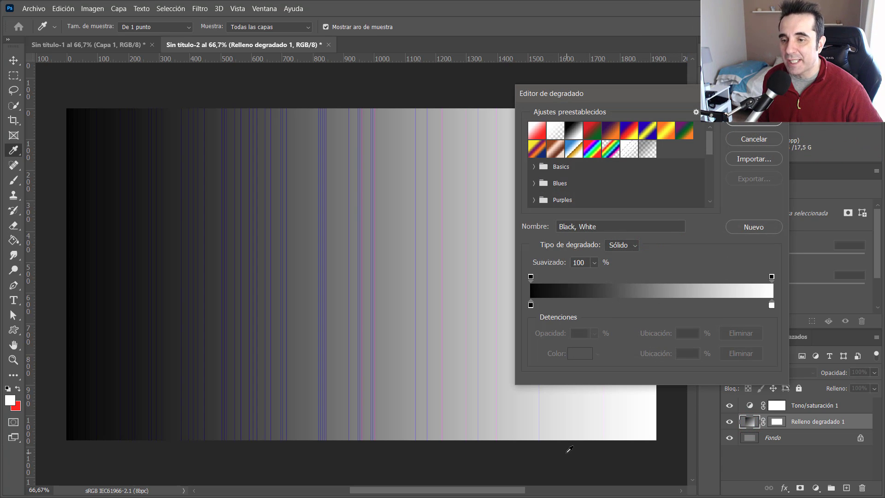
double_click(531, 306)
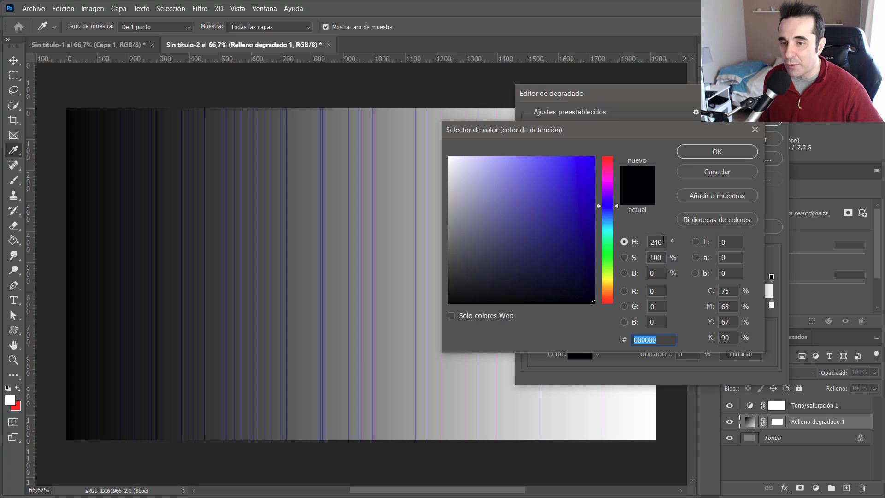
double_click(659, 242)
type("0")
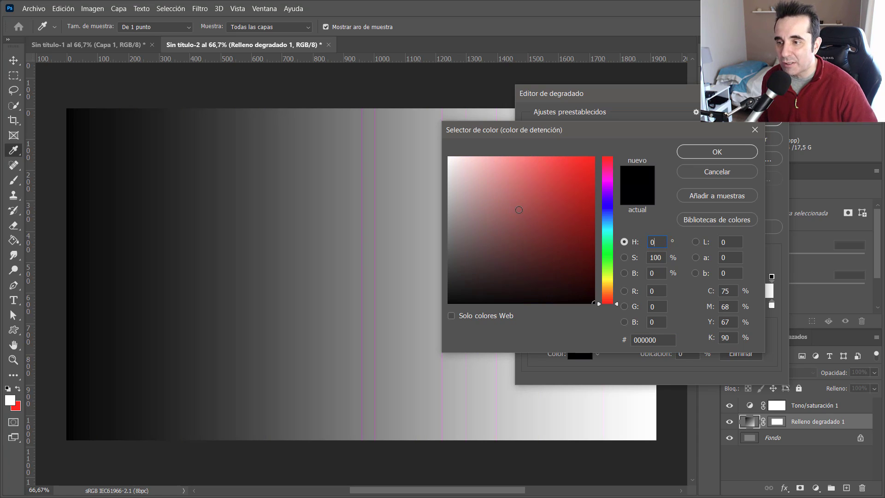
left_click(721, 151)
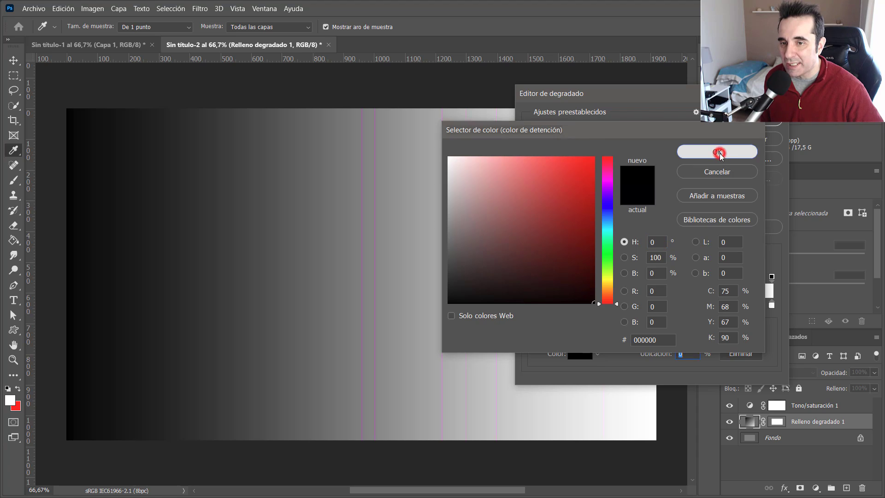
Step: Set the hue of the gradient's white colour stop to 0°, and cancel all the gradient changes
mouse_move(631, 93)
left_mouse_down()
mouse_move(765, 113)
mouse_move(645, 98)
left_mouse_up()
double_click(785, 310)
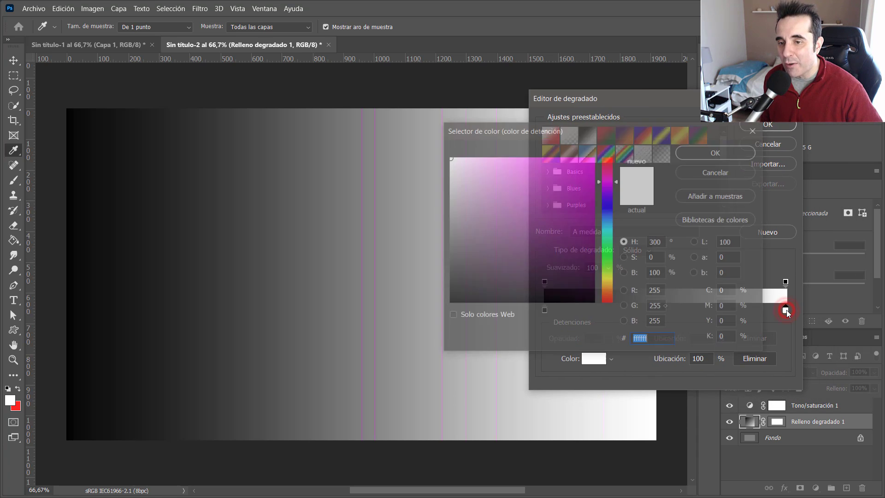
left_click_drag(641, 132, 715, 165)
double_click(733, 271)
type("0")
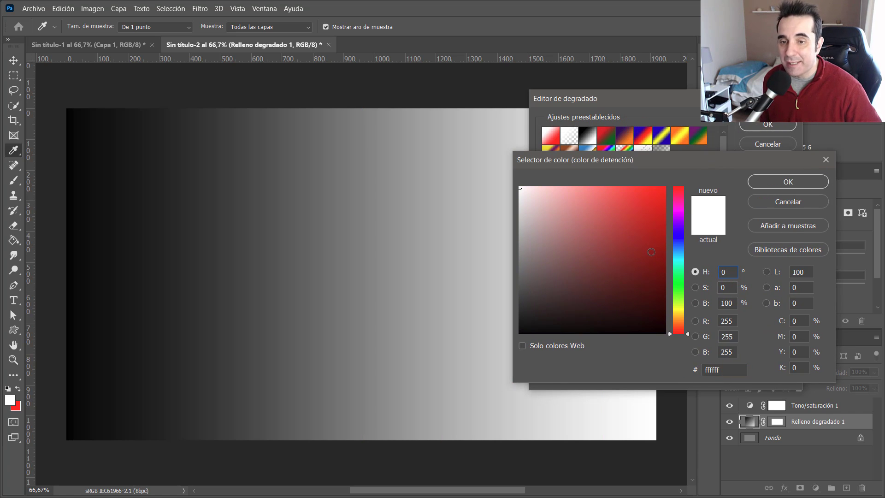
left_click(771, 181)
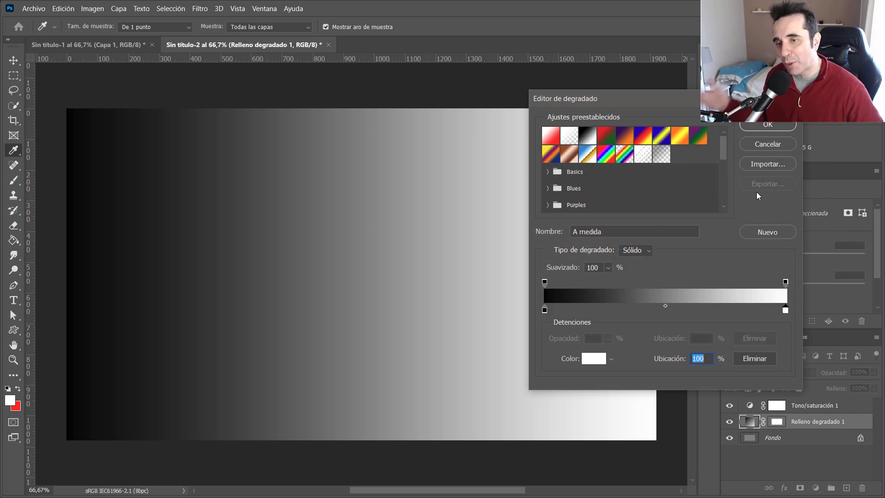
left_click(779, 145)
left_click(742, 261)
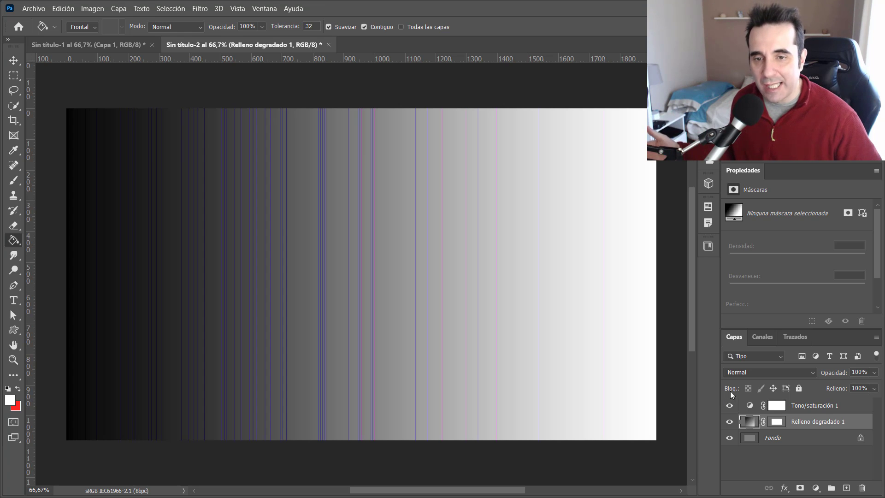
Step: Delete the Hue/Saturation adjustment layer above the gradient fill
left_click(777, 405)
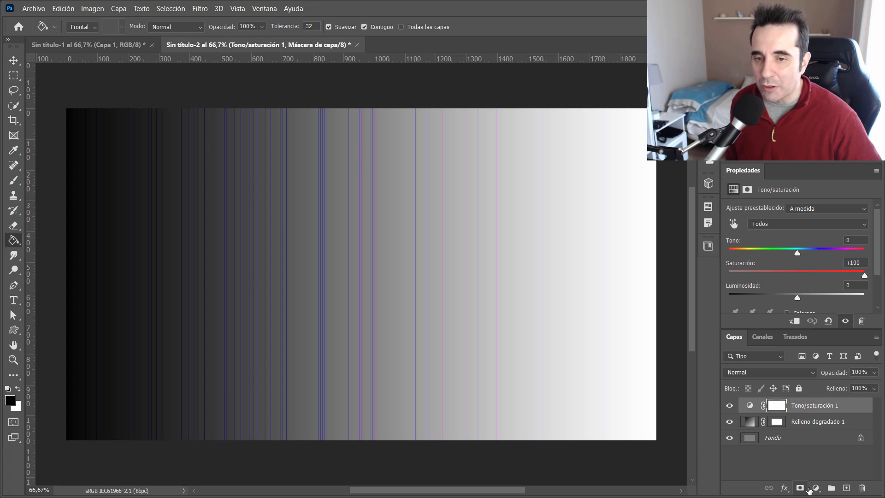
left_click(729, 405)
left_click_drag(806, 404, 862, 487)
Step: Add a Posterize adjustment layer above the gradient fill and inspect the border between the two grey bands up close
left_click(815, 487)
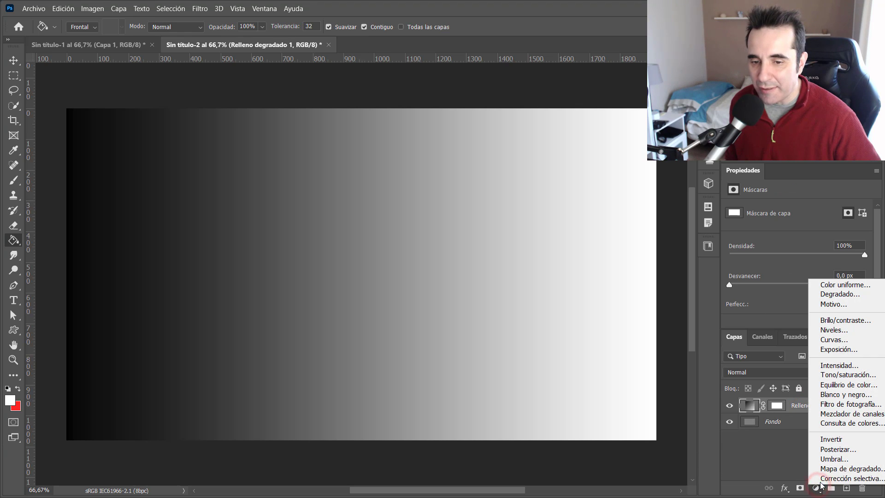
left_click(836, 449)
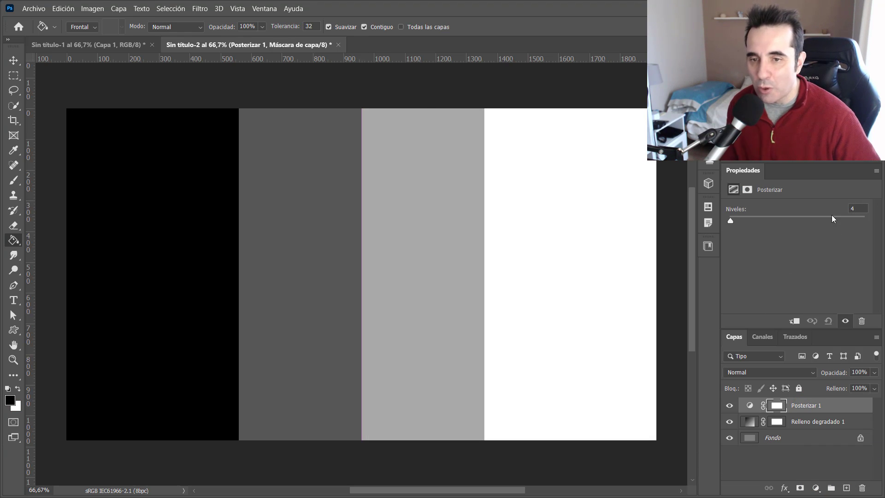
left_click_drag(350, 230, 434, 260)
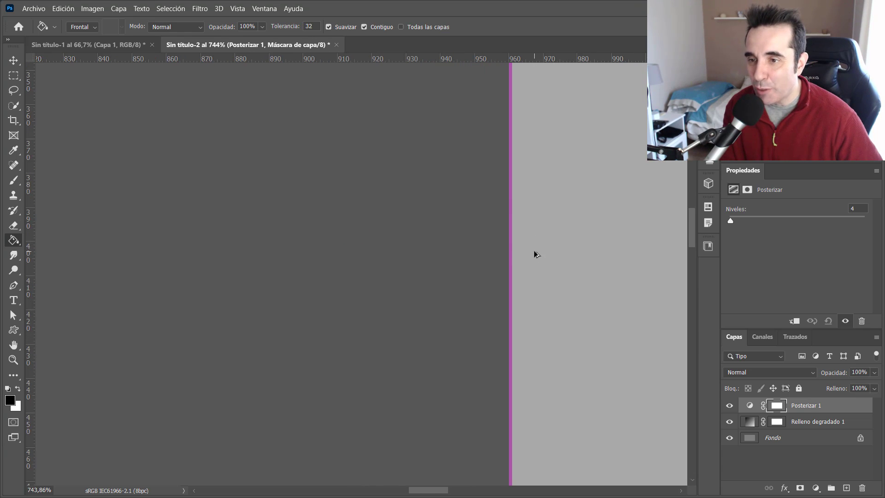
key("ctrl+0")
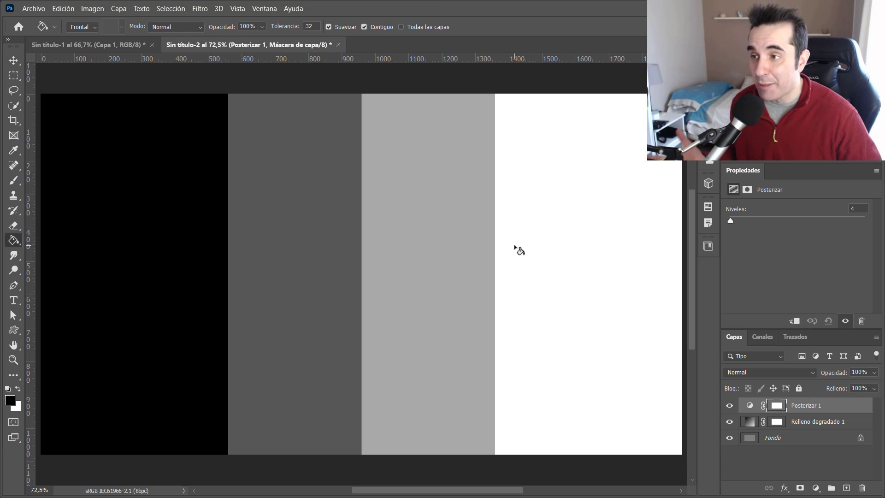
Step: Check the gradient fill's settings and preset gradients, cancel without changes, and switch to the Sin título-1 document
double_click(750, 422)
left_click(685, 240)
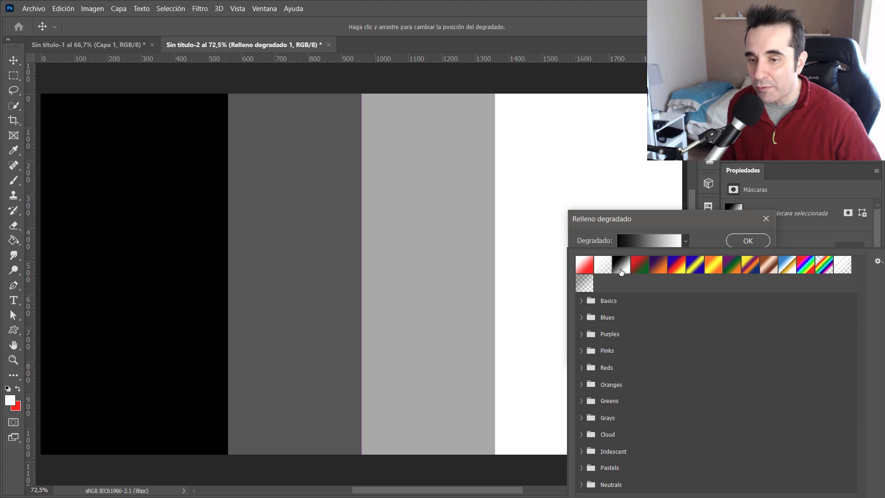
left_click(706, 223)
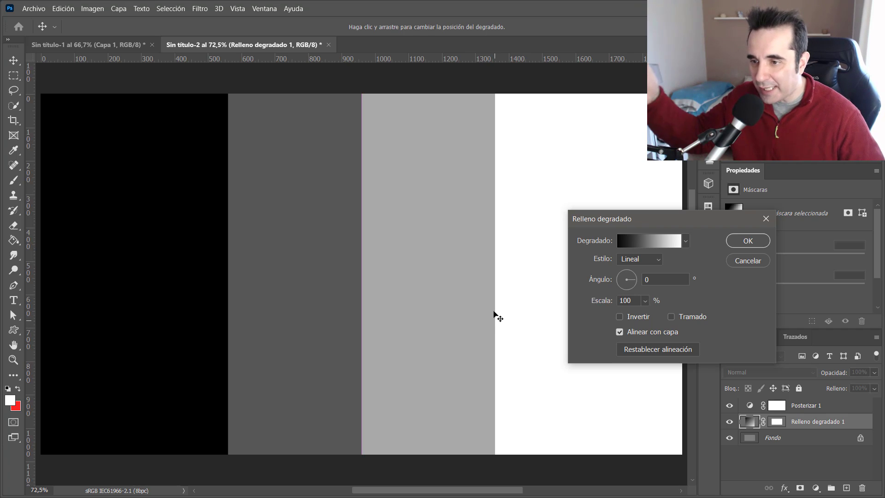
left_click(741, 262)
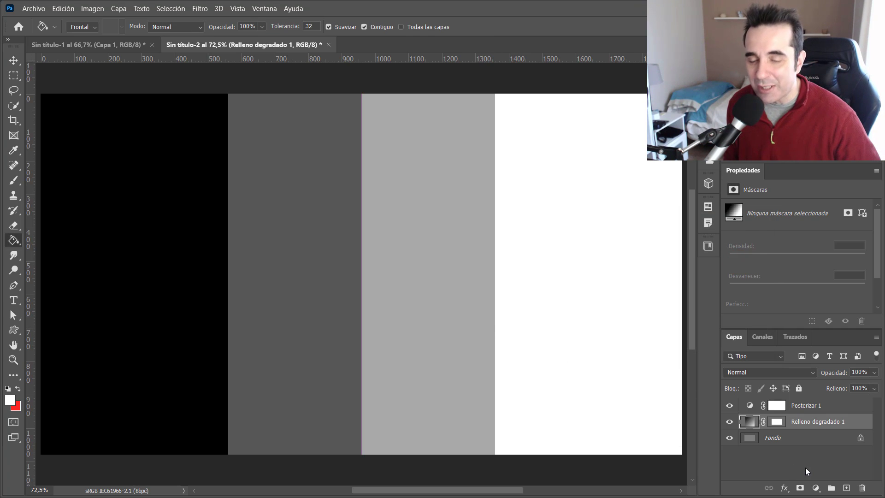
left_click(130, 45)
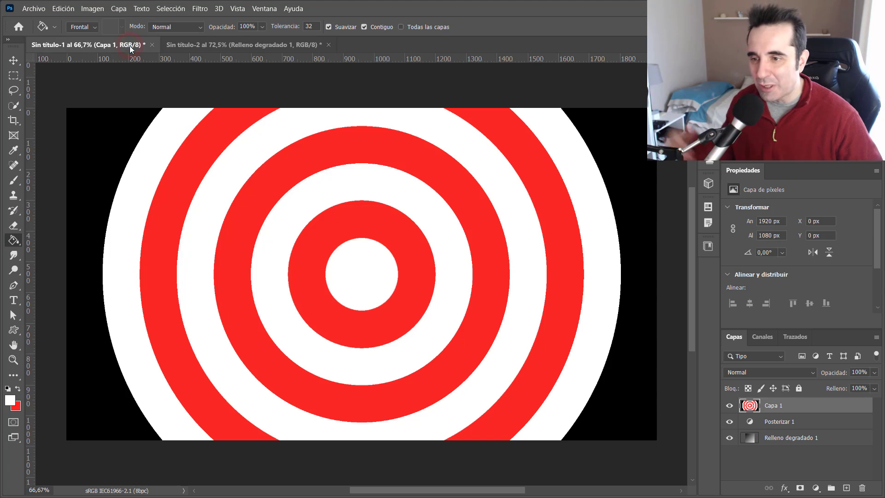